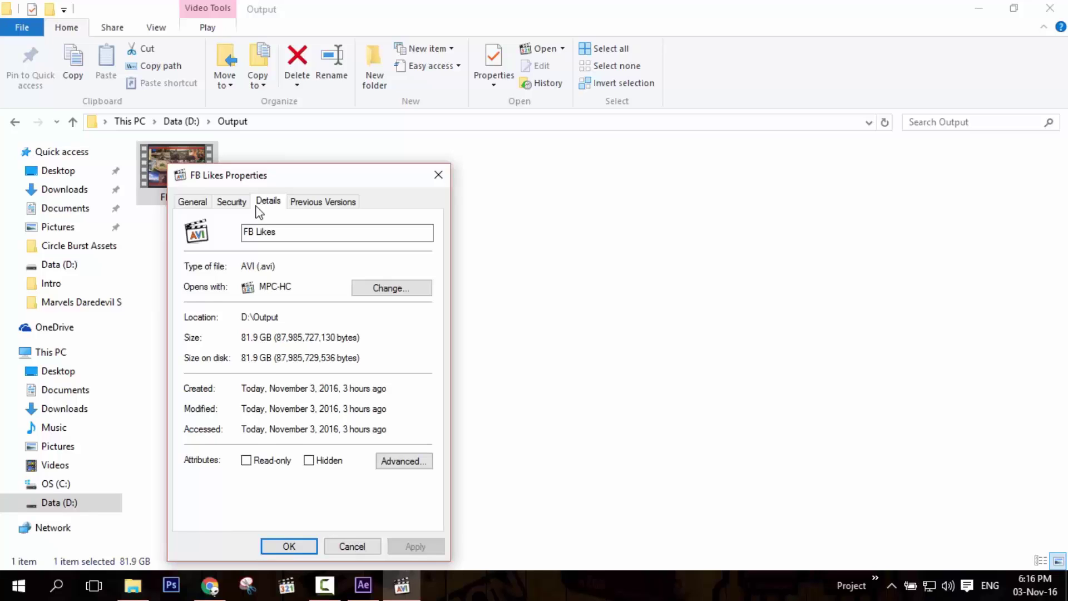
Check the FB Likes AVI's Properties details (81.9 GB, 1920x1080, 7:50), then close them.
left_click(261, 203)
left_click(280, 342)
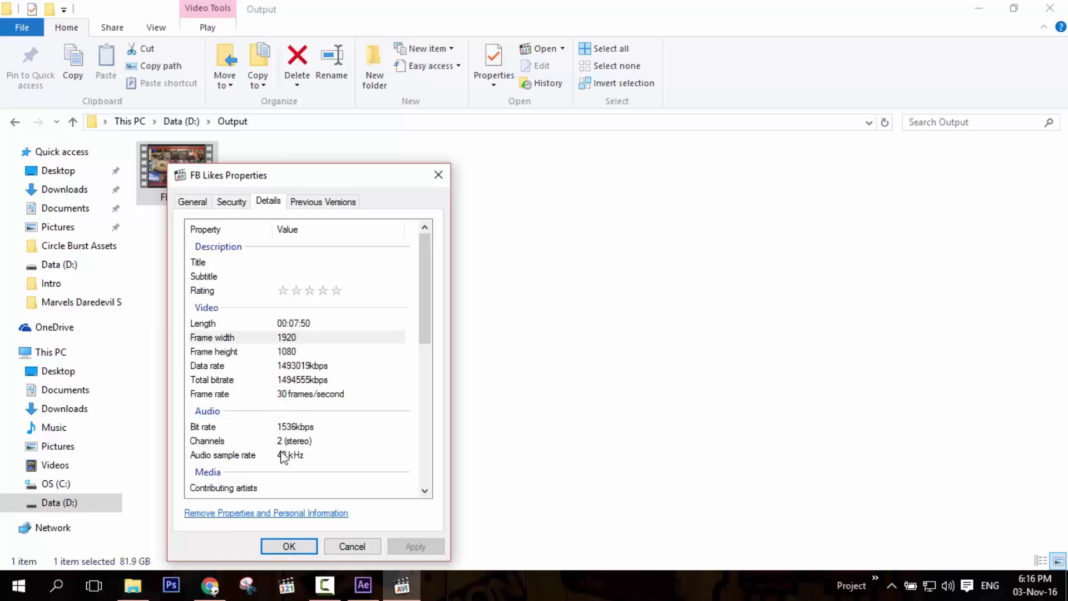
left_click(289, 546)
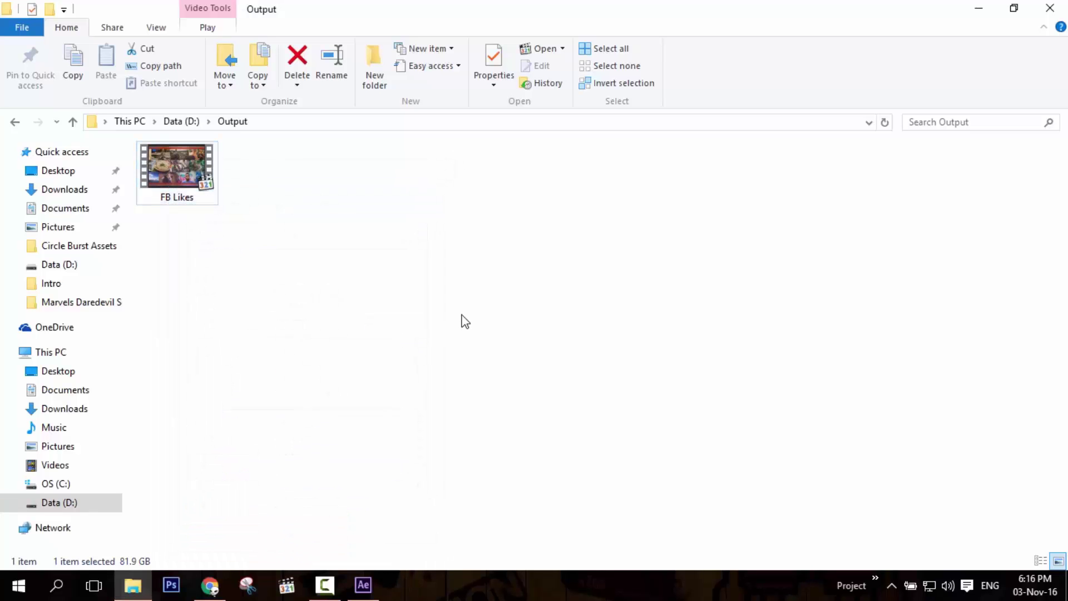
Close the Output folder window and refresh the desktop.
left_click(578, 320)
left_click(1052, 7)
right_click(484, 151)
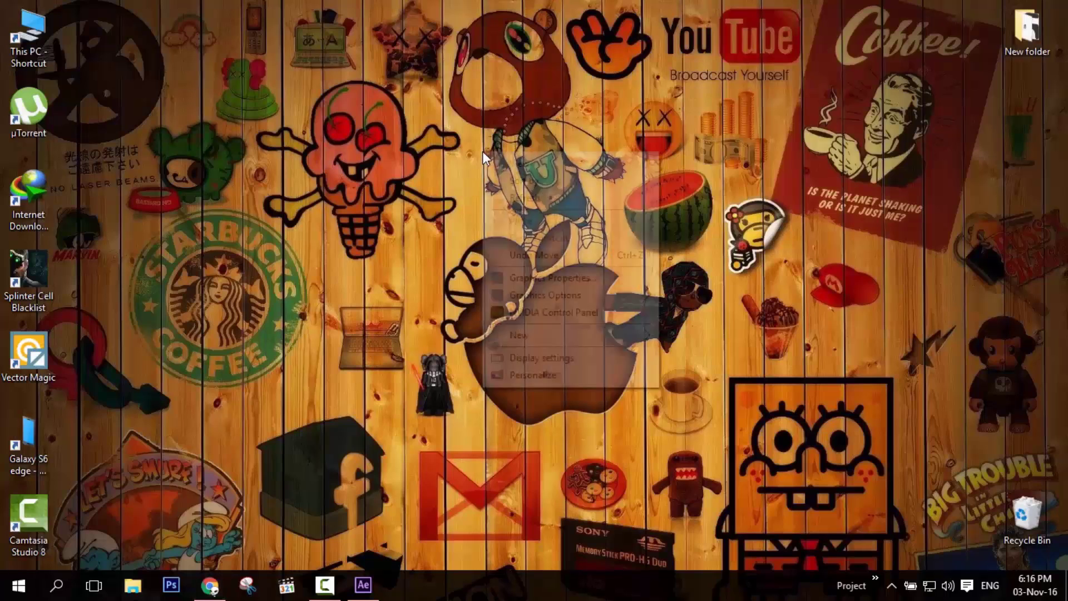
left_click(506, 199)
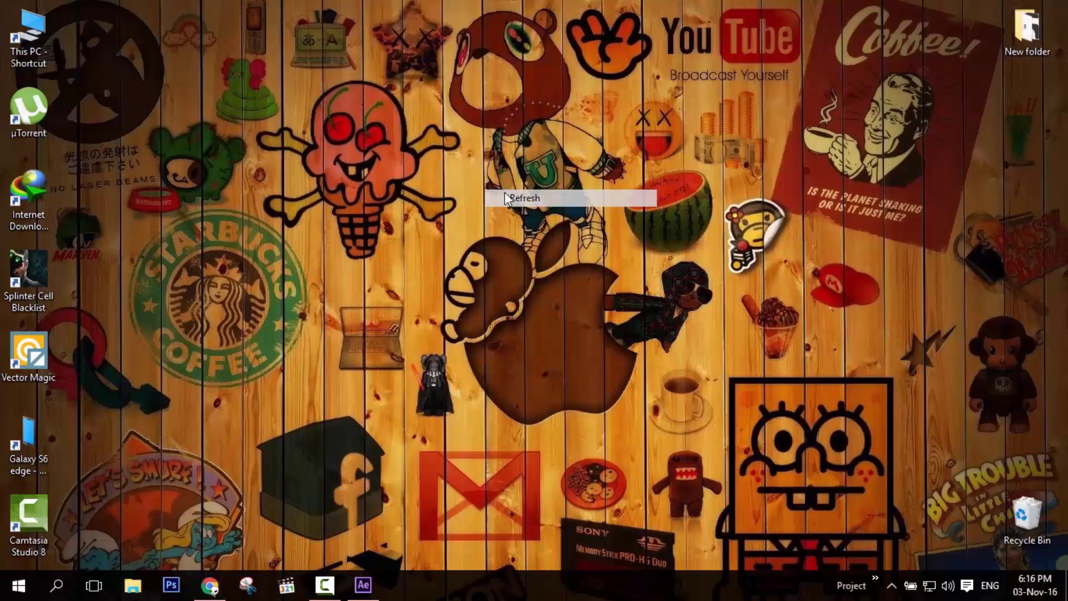
Search Google for 'handbrake' in Chrome.
left_click(209, 585)
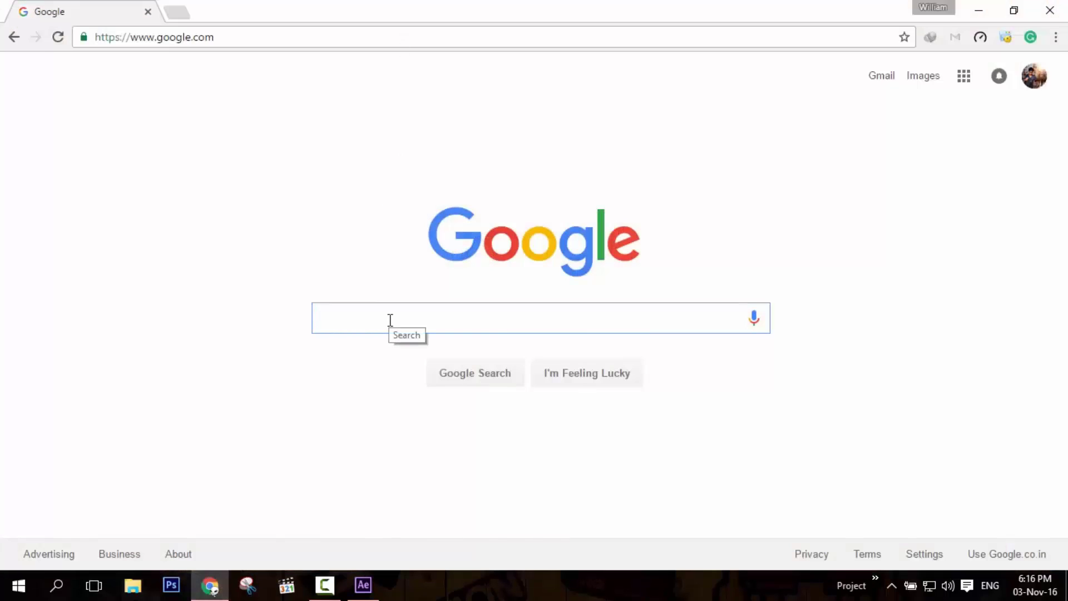
type("handbrake")
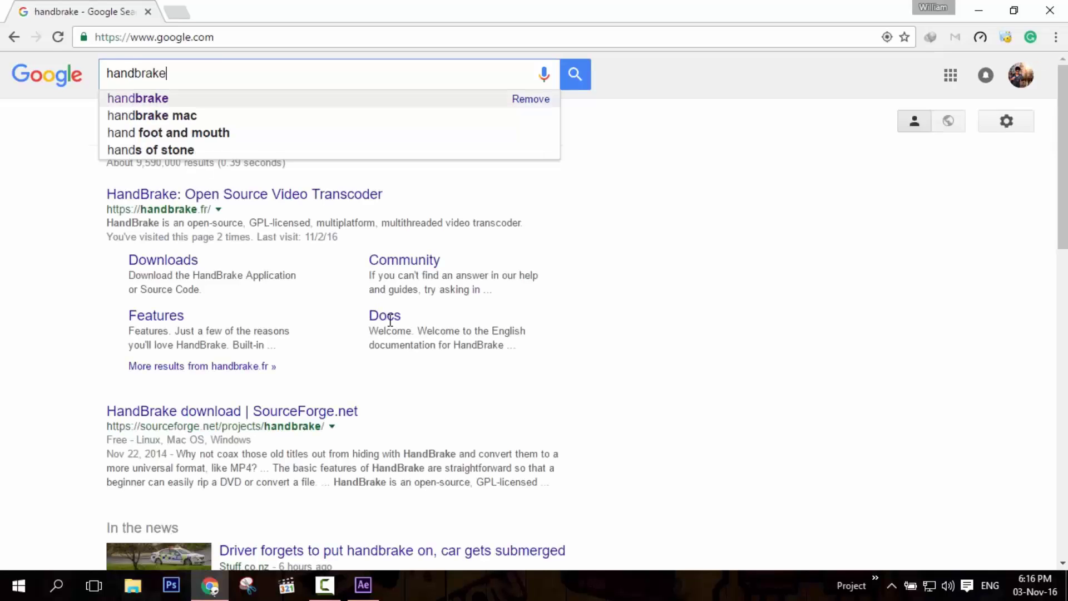
key("Return")
Open the official handbrake.fr site from the search results.
left_click(306, 194)
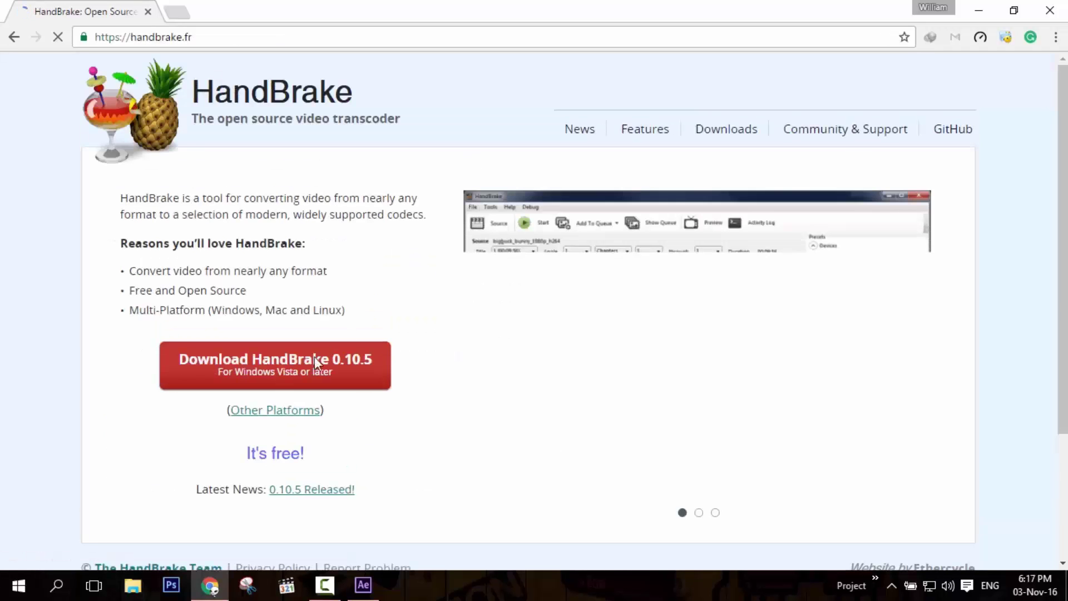
left_click_drag(134, 271, 325, 271)
left_click(282, 306)
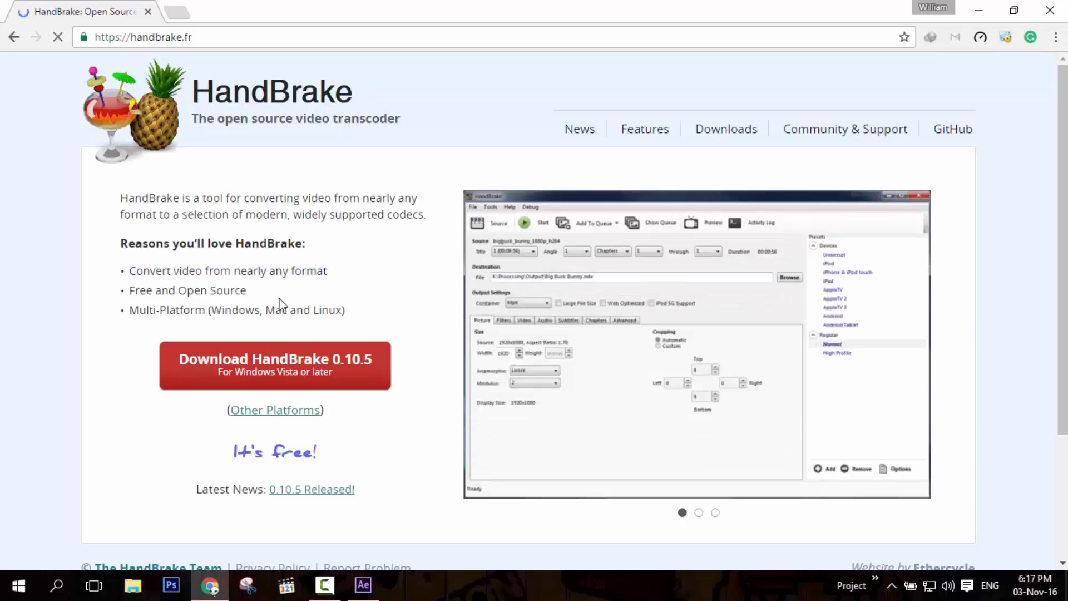
left_click_drag(240, 292, 120, 281)
left_click(270, 312)
Request the 64-bit Windows HandBrake 0.10.5 download from Other Platforms, then minimise Chrome.
left_click(273, 410)
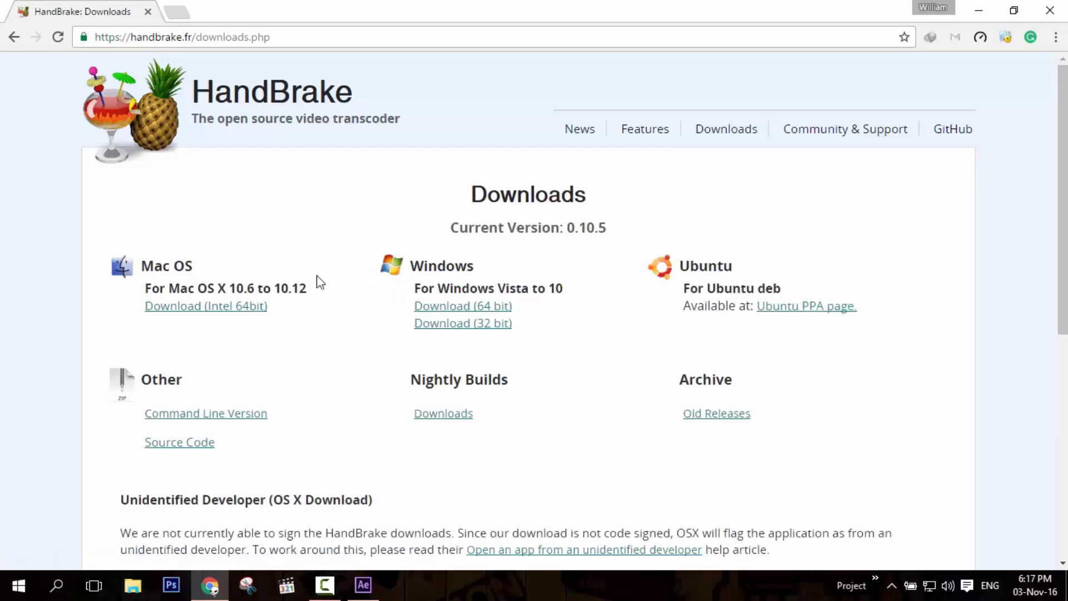
left_click(505, 312)
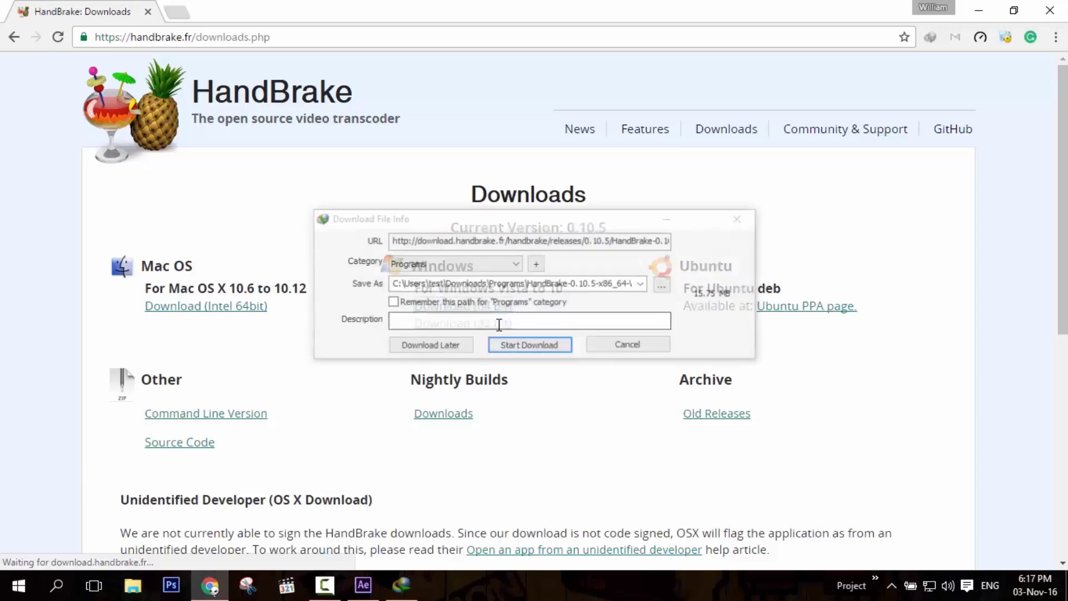
left_click(596, 345)
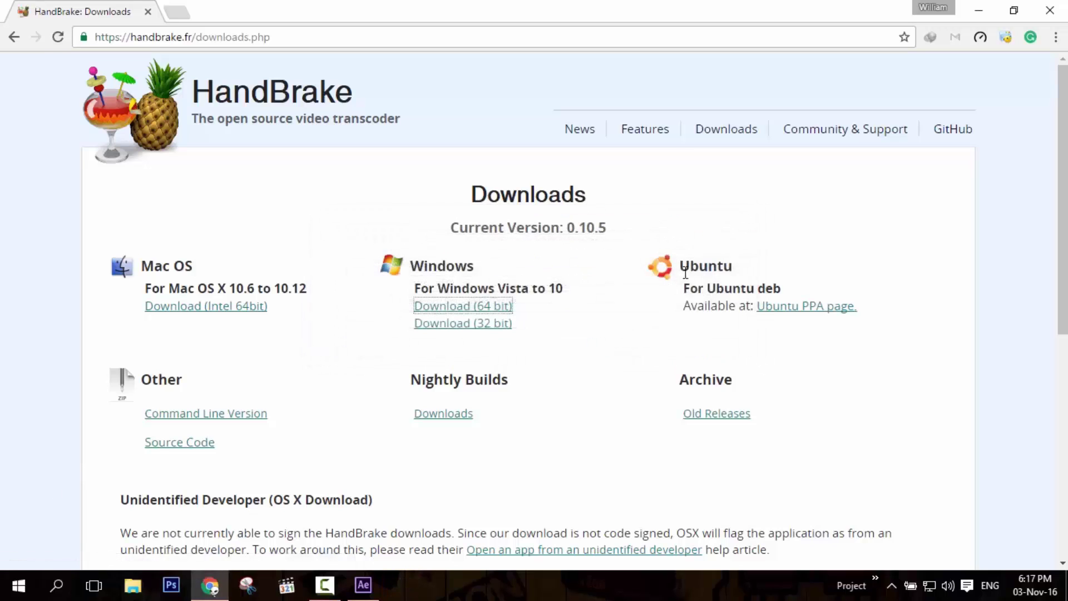
left_click(987, 12)
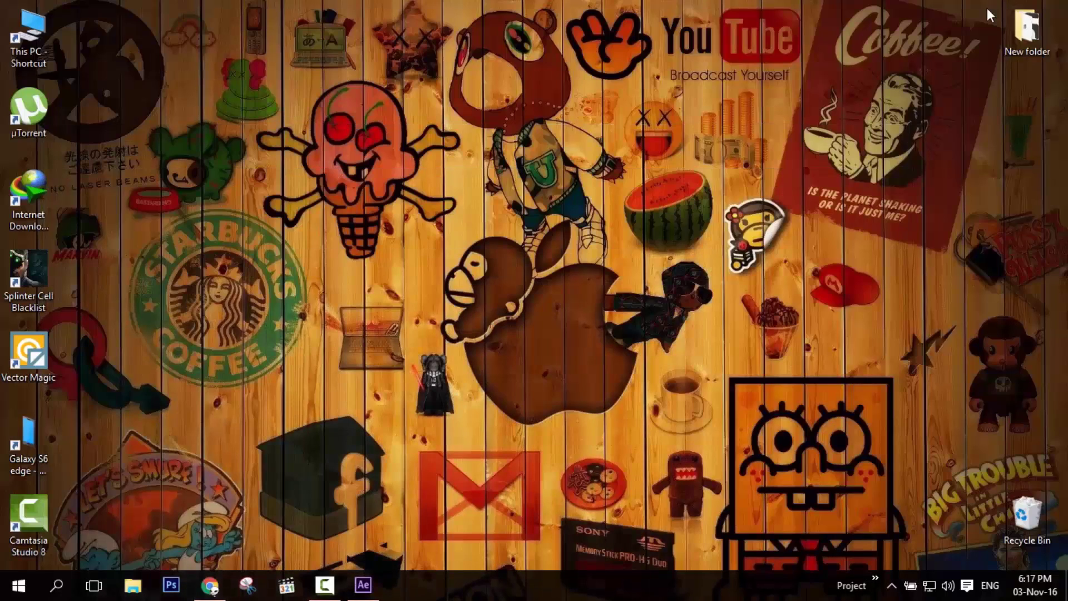
Look in Downloads, then run HandBrake-0.10.5-x86_64-Win_GUI-1 from the desktop's New folder.
double_click(34, 37)
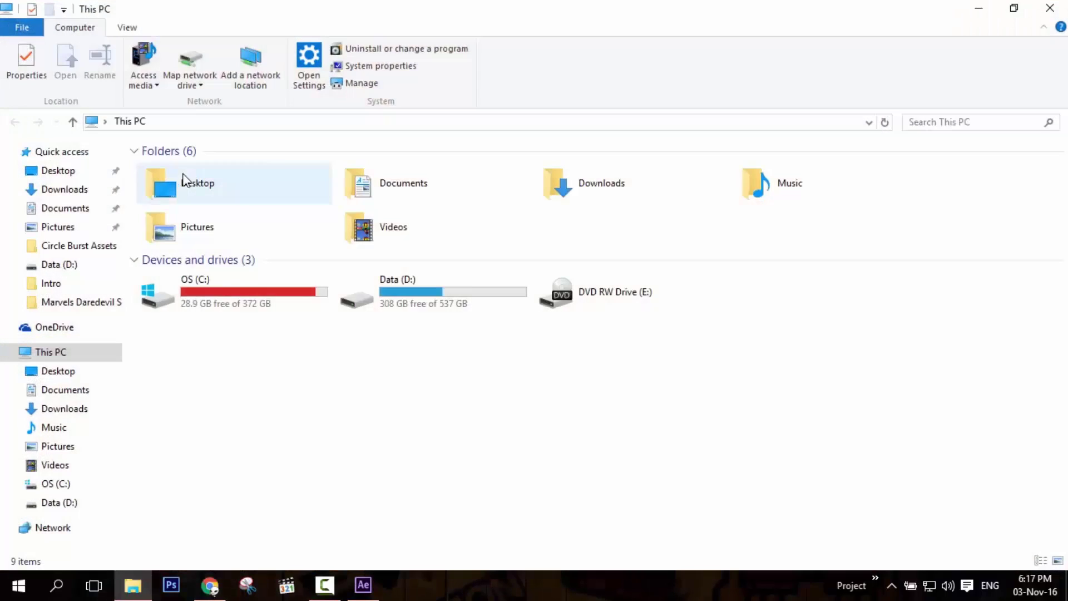
left_click(65, 189)
left_click(235, 190)
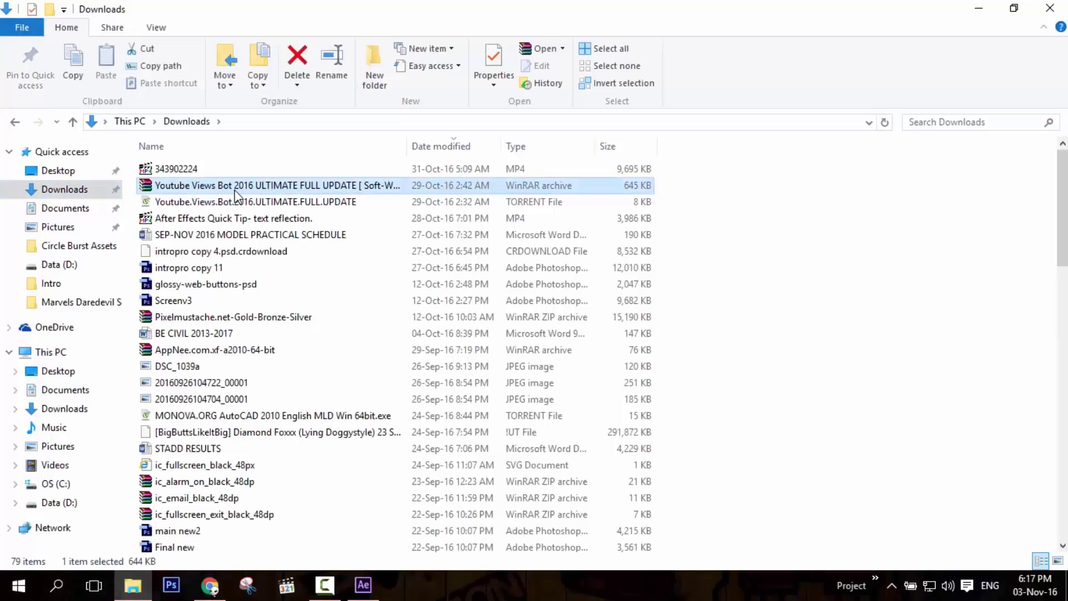
left_click(271, 287)
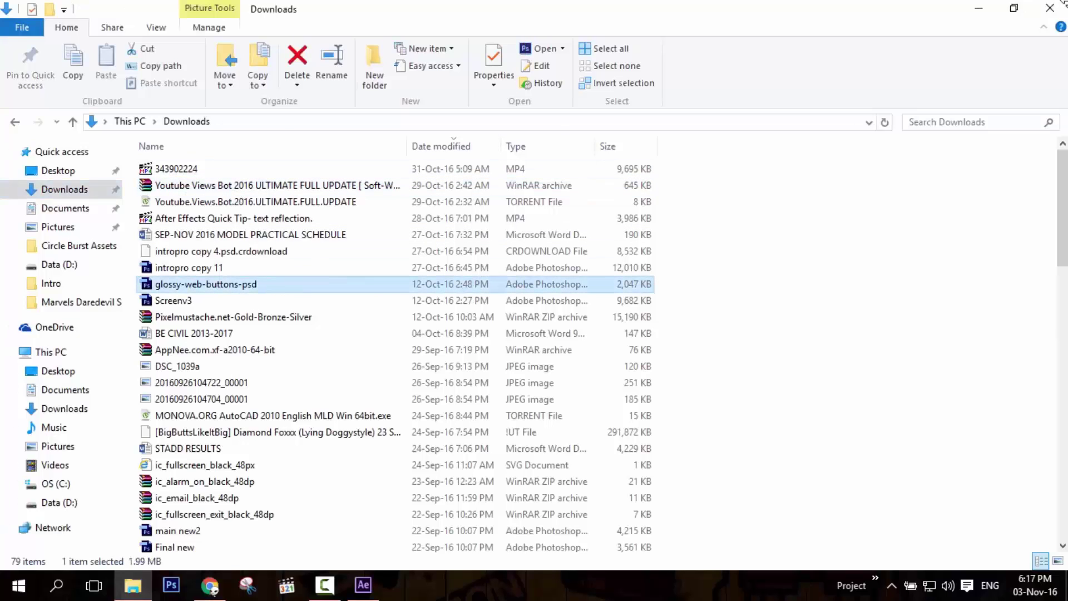
left_click(1049, 9)
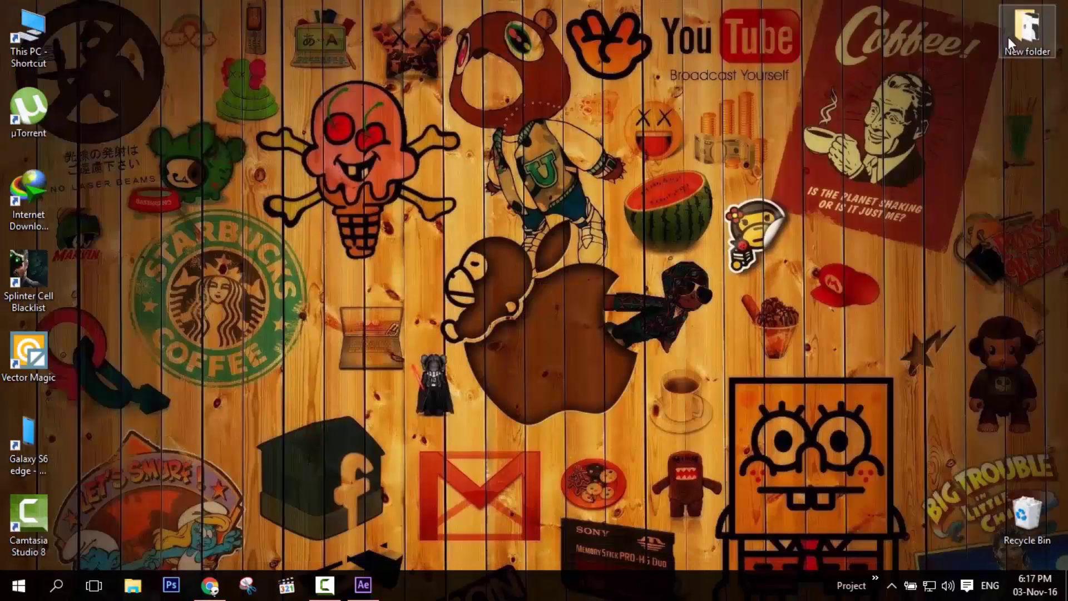
double_click(1014, 36)
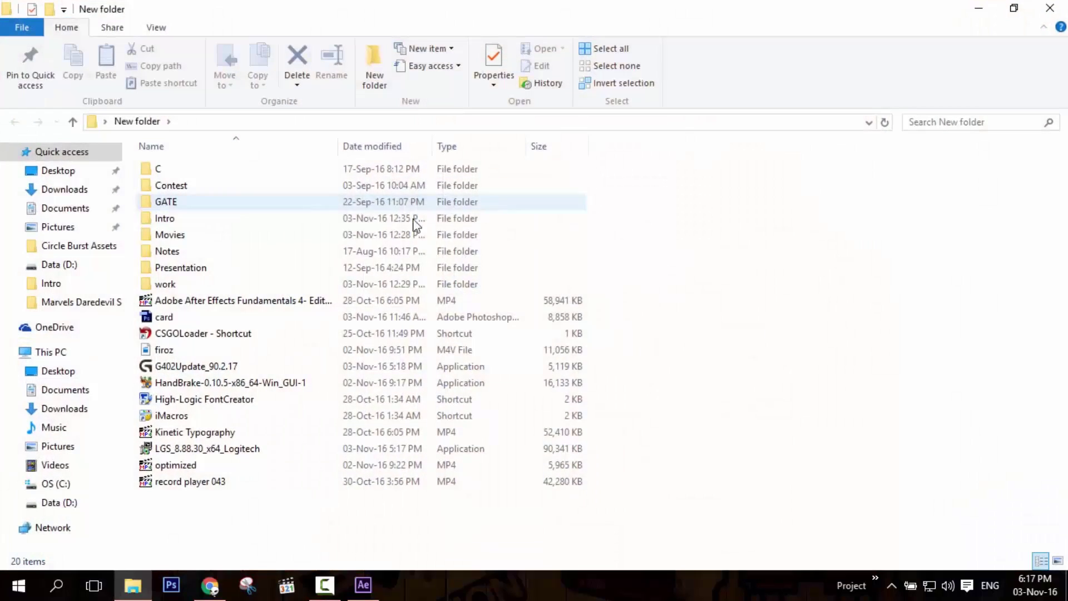
left_click(179, 384)
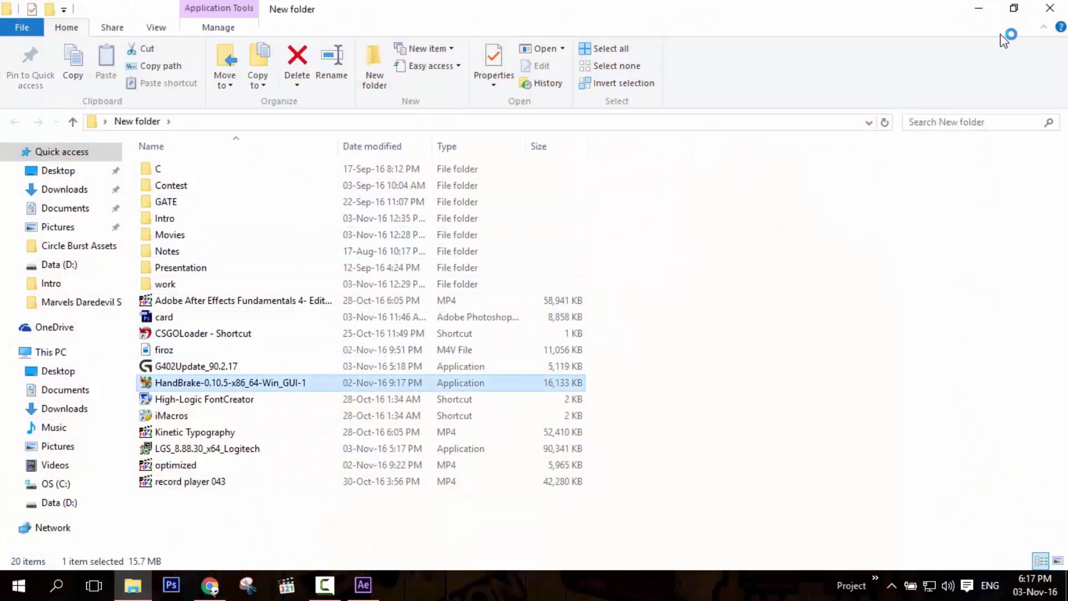
Accept the licence and install HandBrake 0.10.5 to C:\Program Files\Handbrake, then finish setup.
left_click(975, 9)
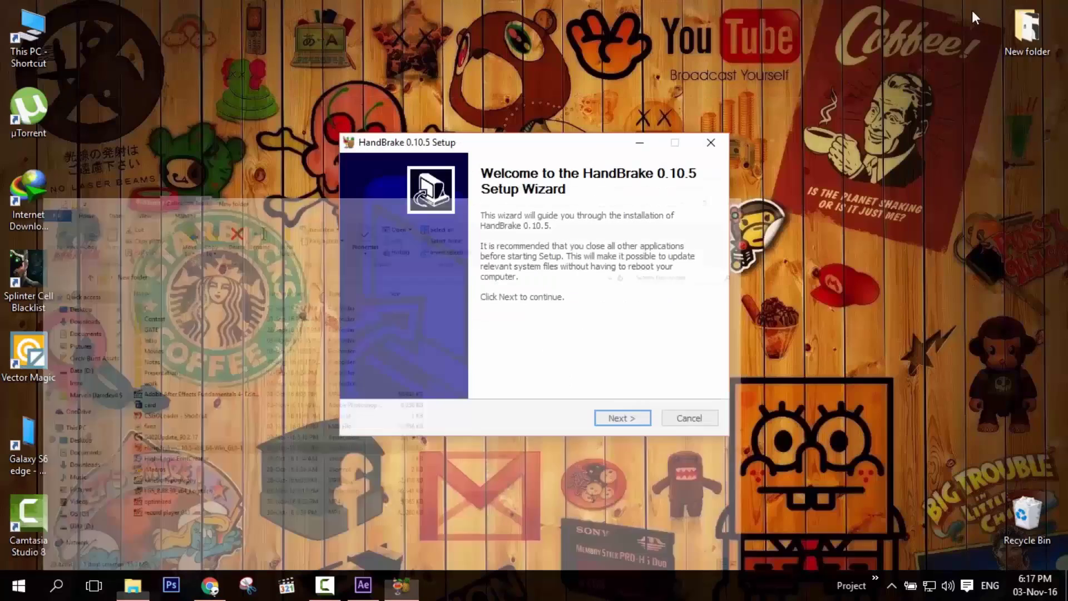
left_click(641, 416)
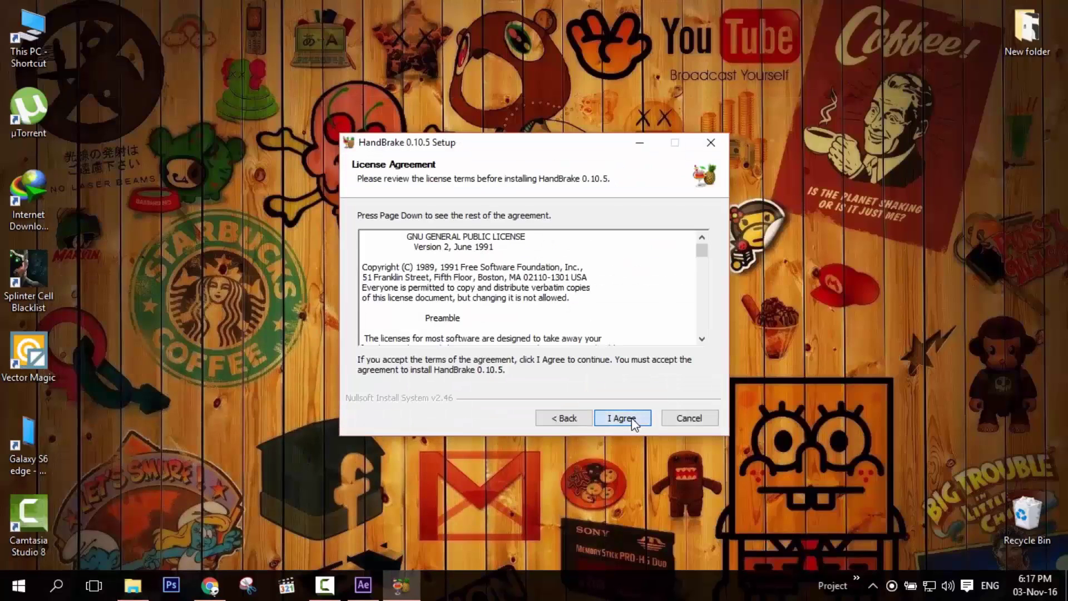
left_click(641, 416)
left_click(628, 420)
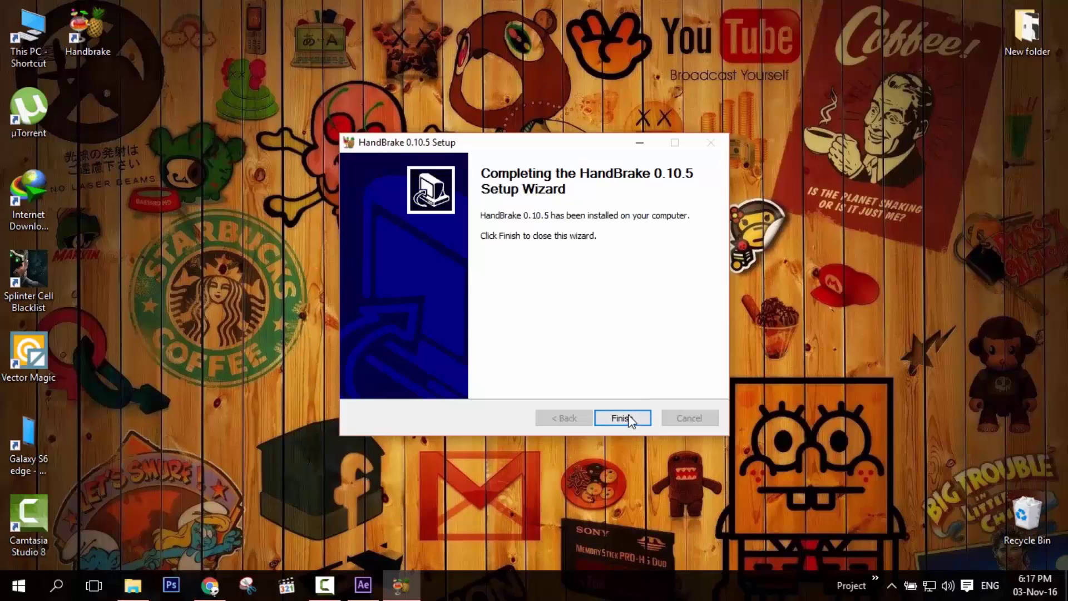
left_click(622, 418)
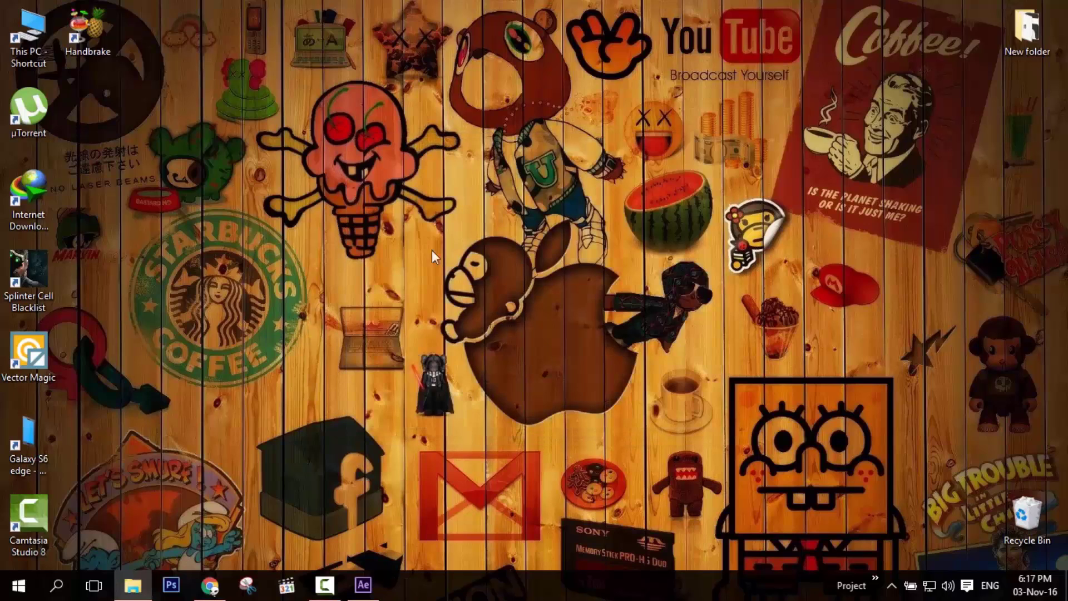
Launch HandBrake from its new desktop shortcut and refresh the desktop.
double_click(109, 42)
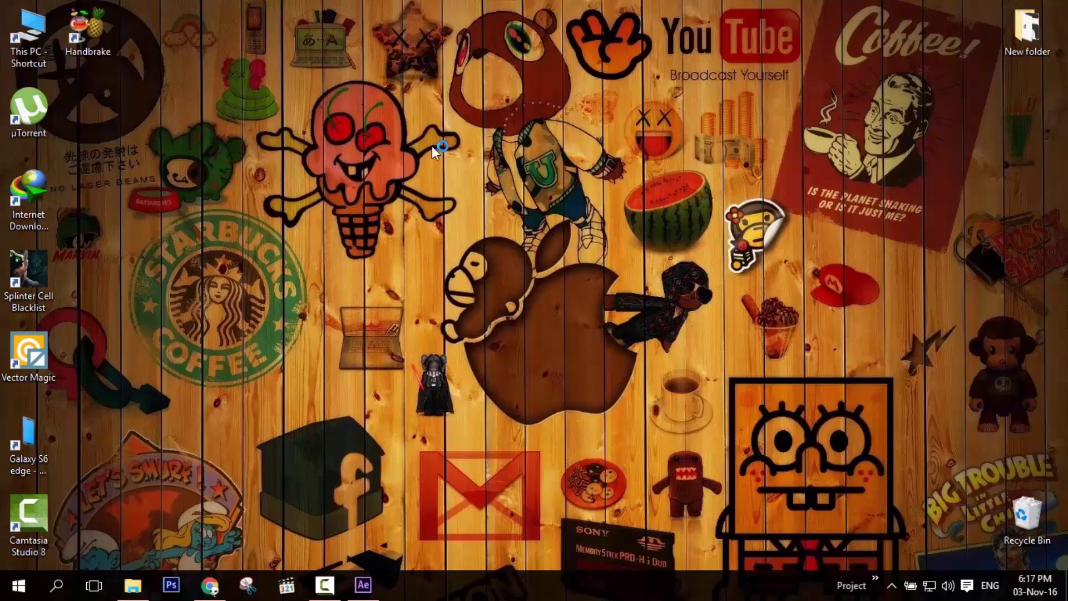
right_click(432, 145)
left_click(471, 191)
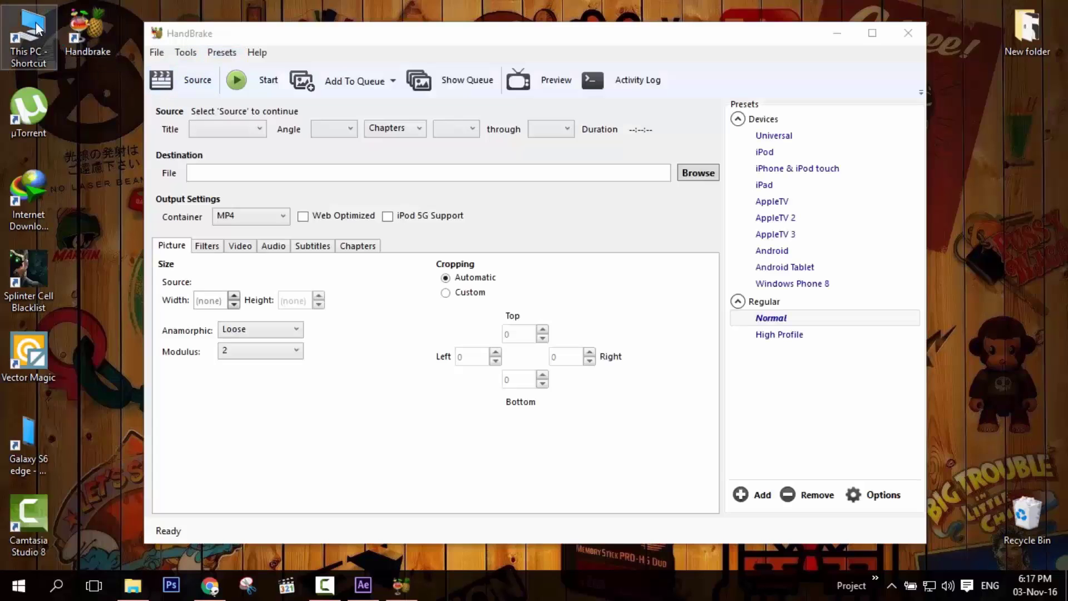
Drag the FB Likes video from D:\Output onto HandBrake as the source.
double_click(36, 29)
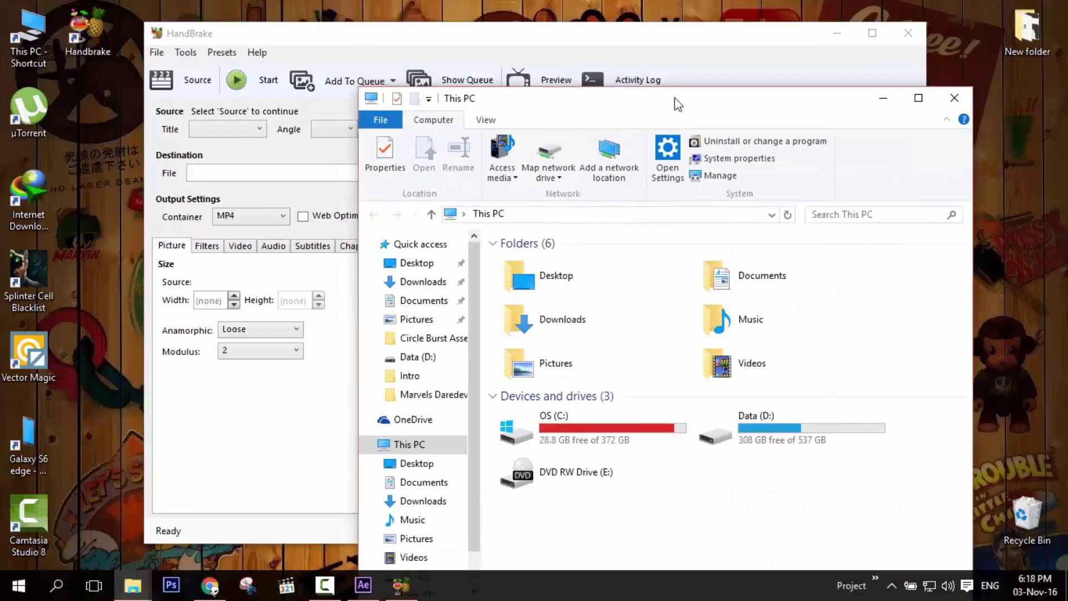
left_click_drag(678, 104, 820, 59)
double_click(922, 382)
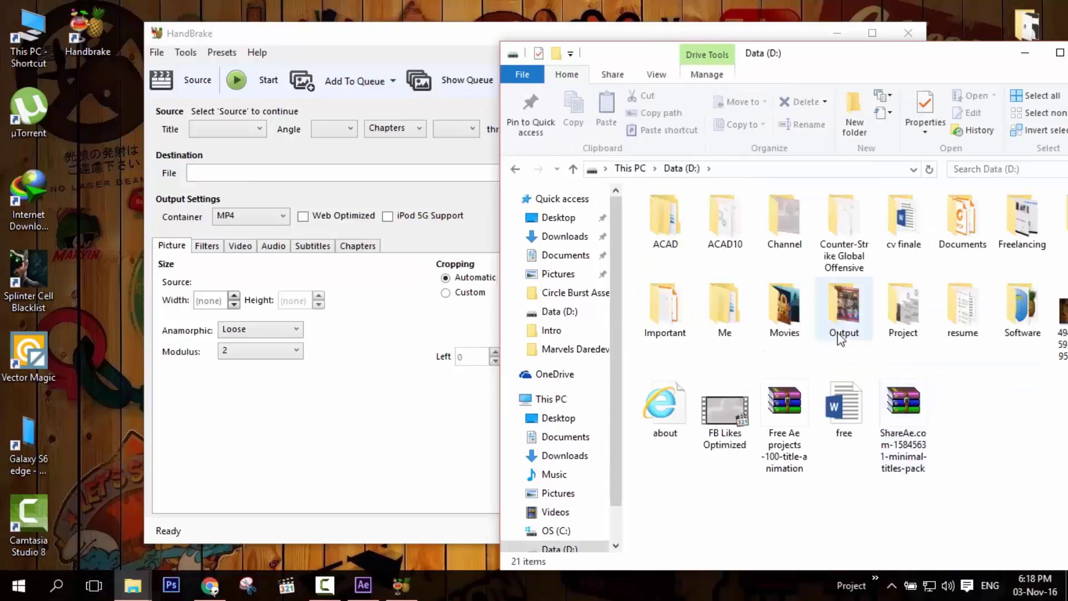
double_click(851, 305)
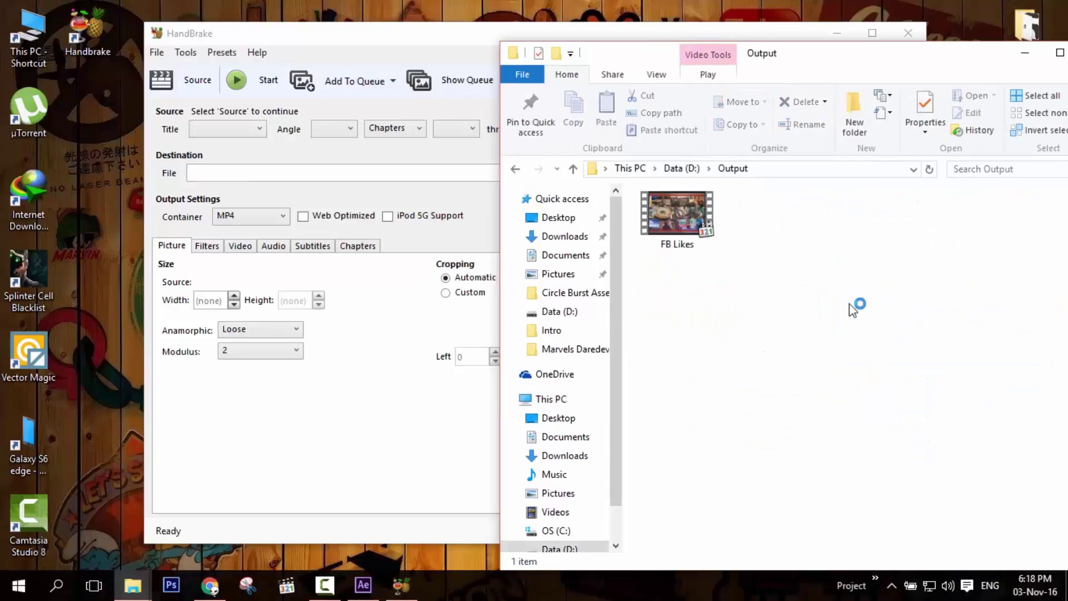
left_click(686, 229)
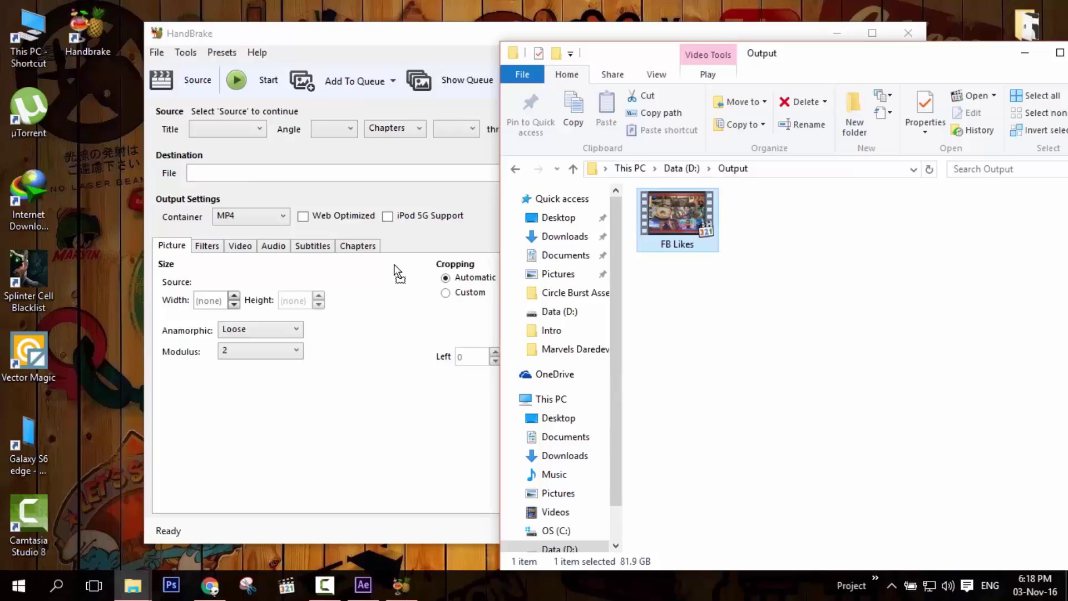
left_click_drag(395, 265, 395, 266)
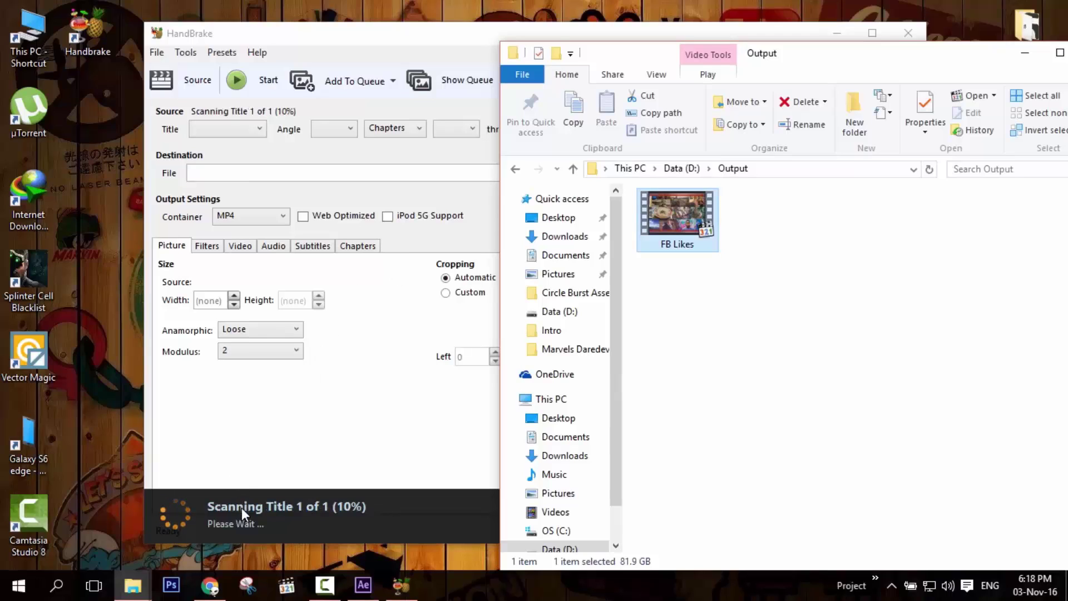
Dismiss the Source Selection panel and File menu to reveal the loaded video.
left_click(190, 90)
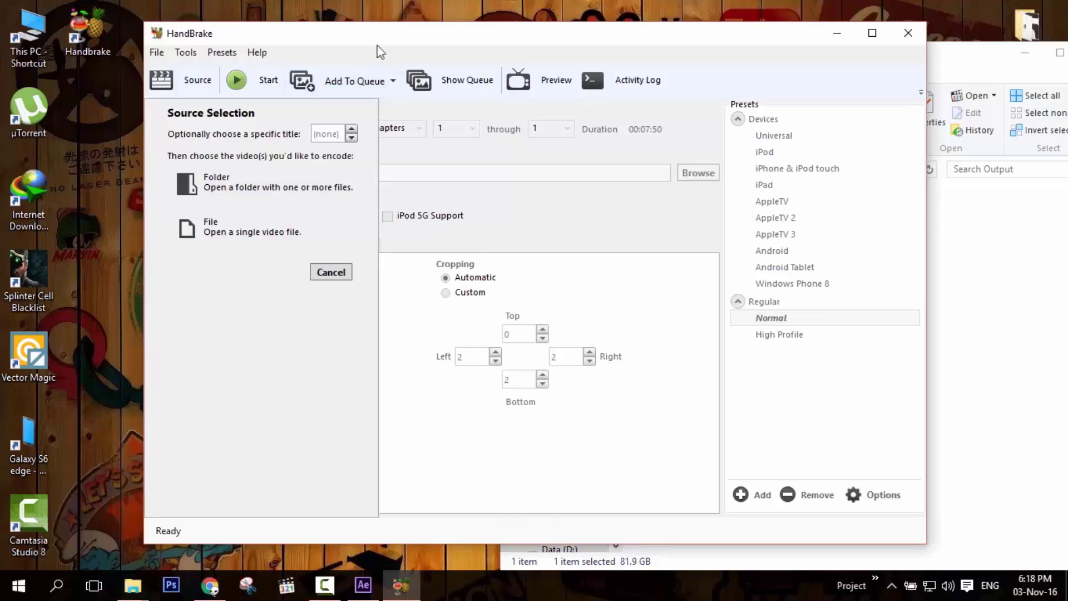
left_click(159, 53)
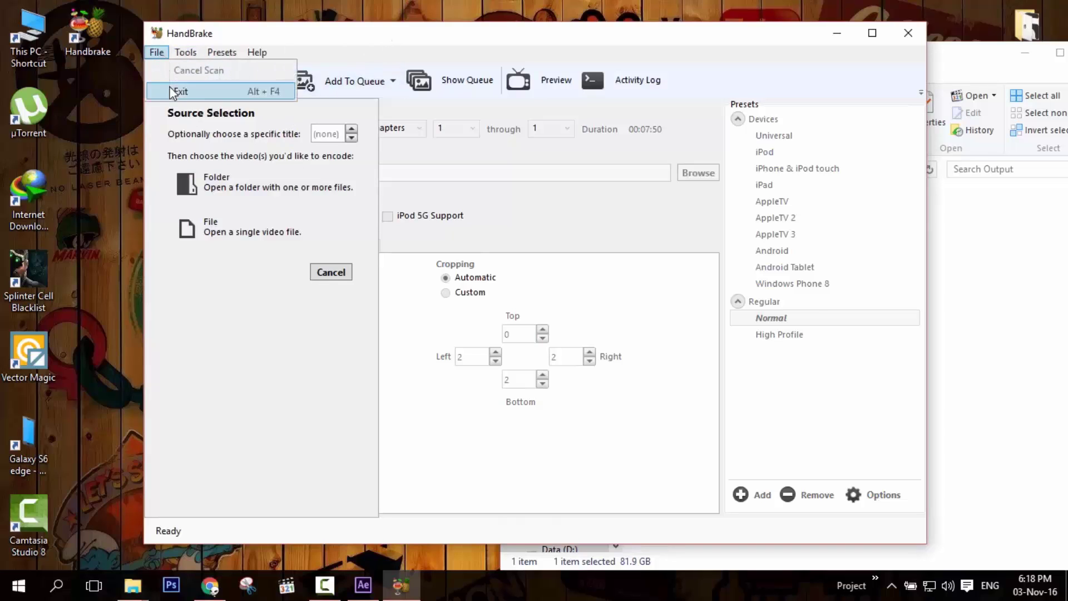
left_click(332, 271)
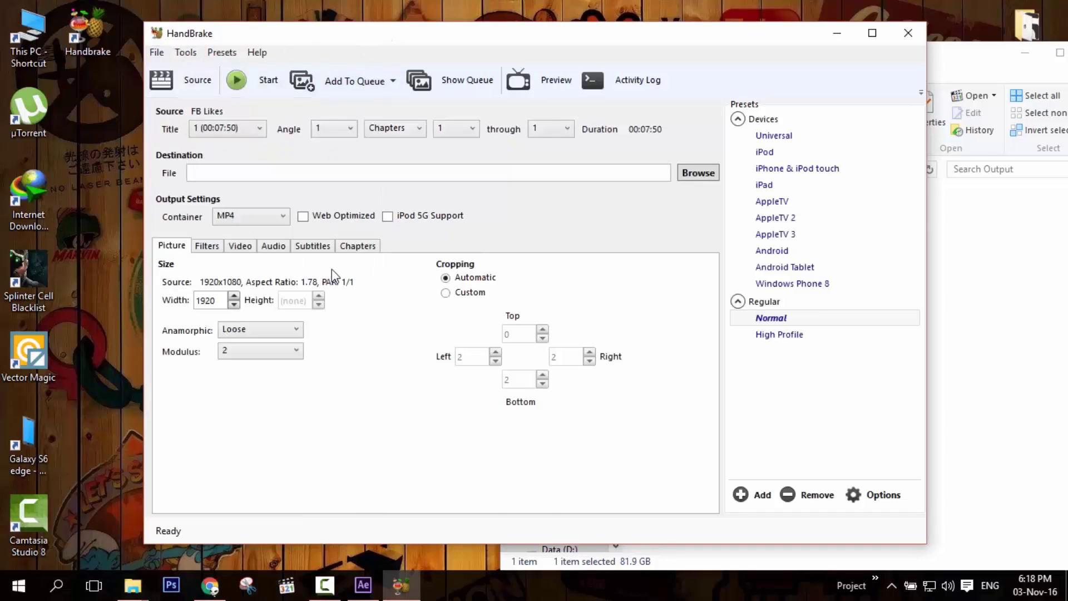
left_click(156, 52)
left_click(310, 38)
Name the output 'FB Likes Optimiz.mp4' on Data (D:) in the Save As dialog.
left_click(699, 173)
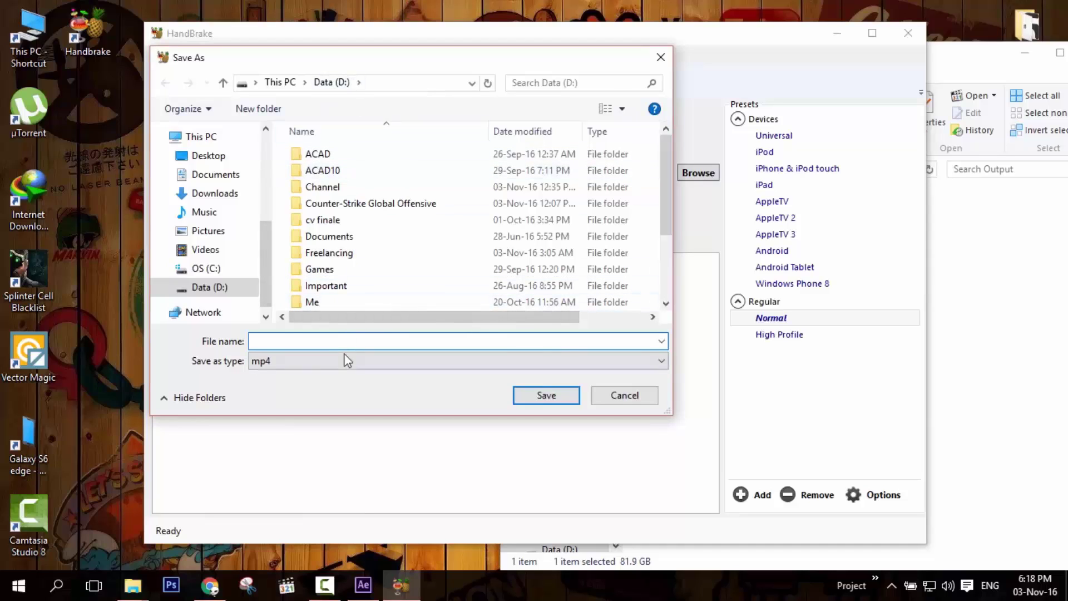
type("O")
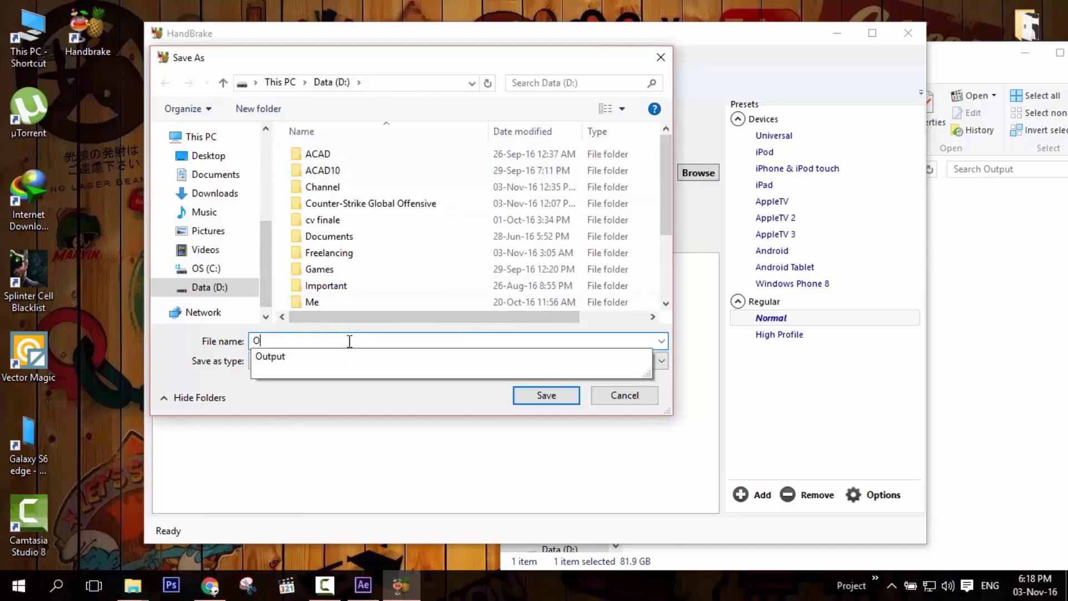
type("p")
type("FB Likes o")
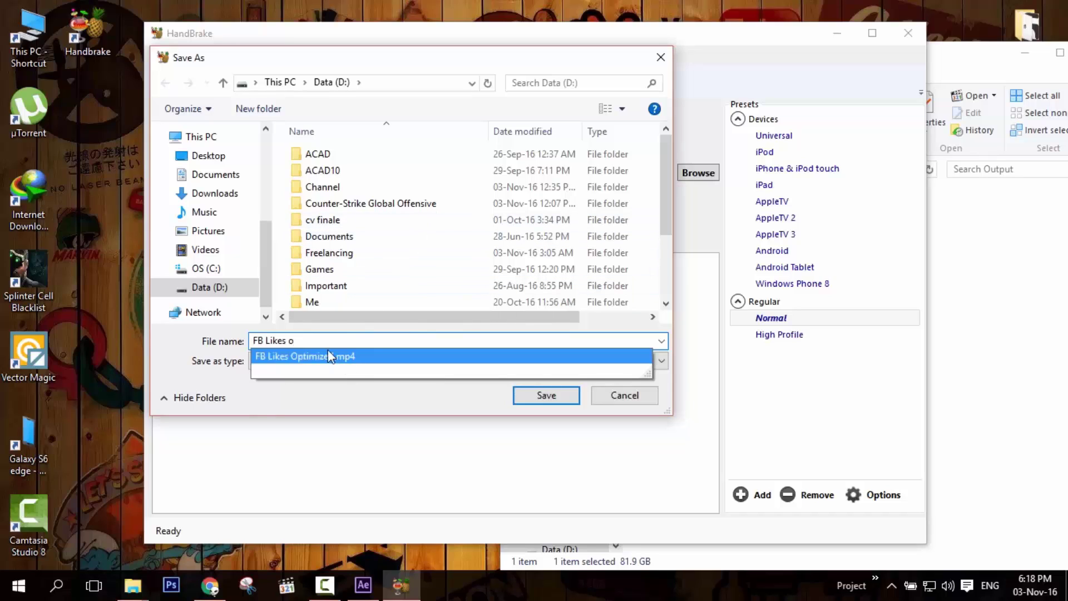
left_click(329, 357)
left_click(331, 340)
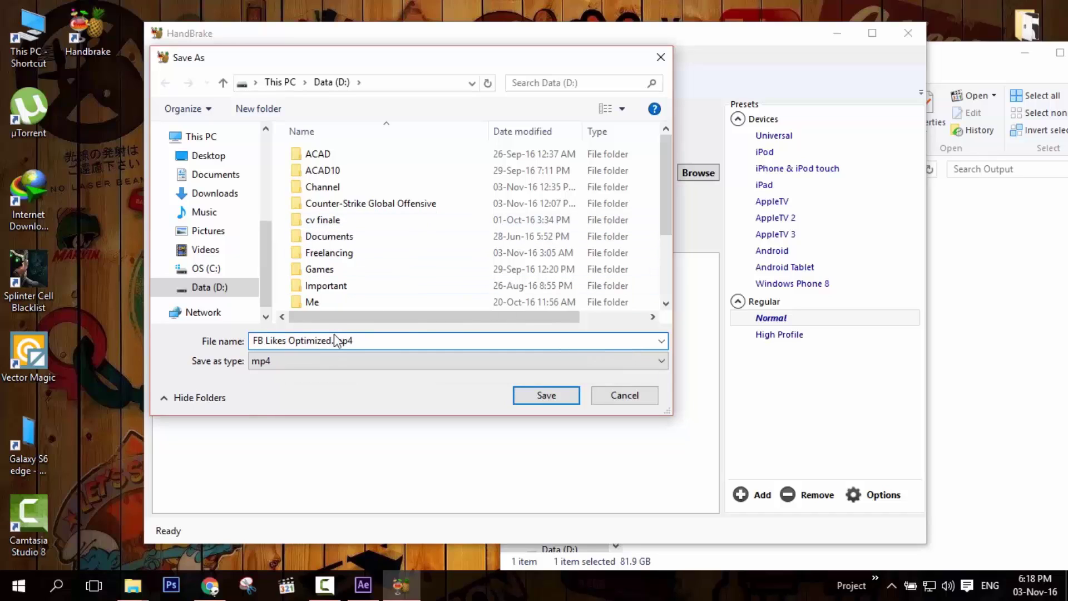
key("BackSpace")
Save the destination, then review Audio (bitrate 160), Subtitles and Chapters tabs.
left_click(544, 395)
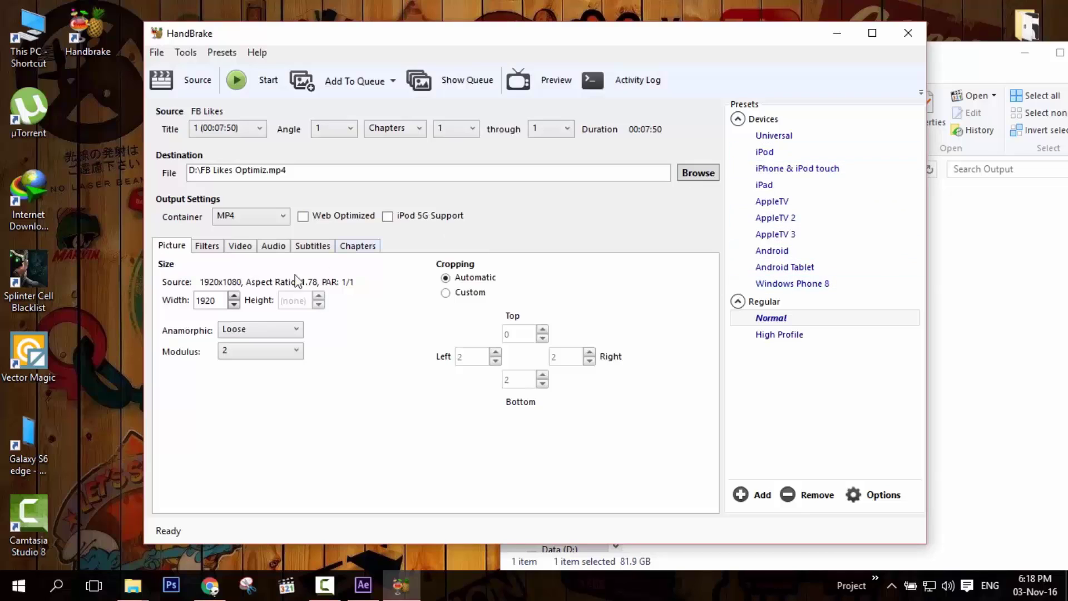
left_click(271, 247)
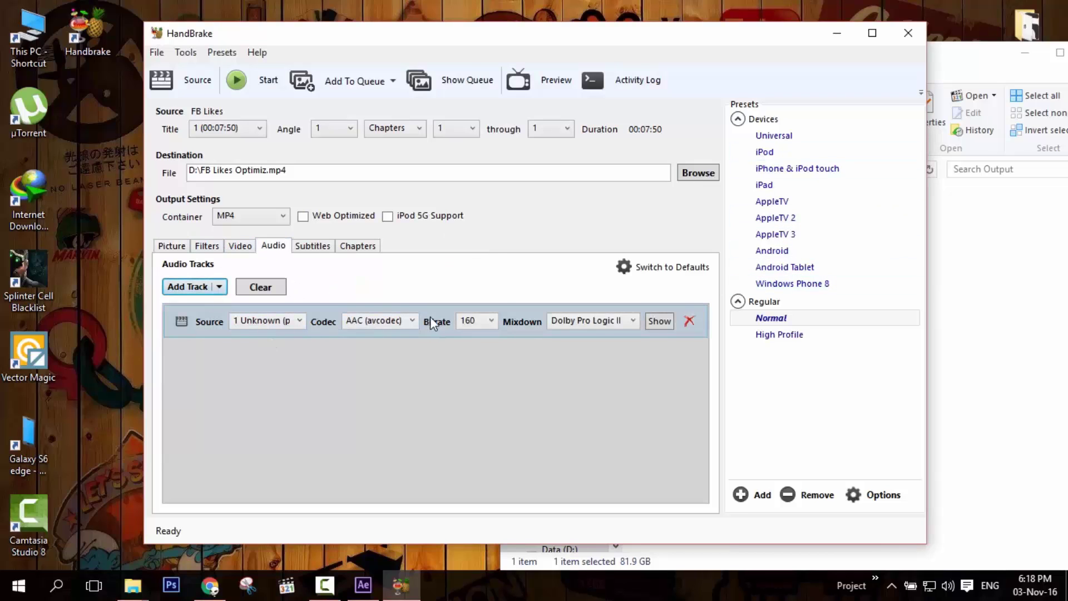
left_click(484, 321)
left_click(483, 320)
left_click(313, 246)
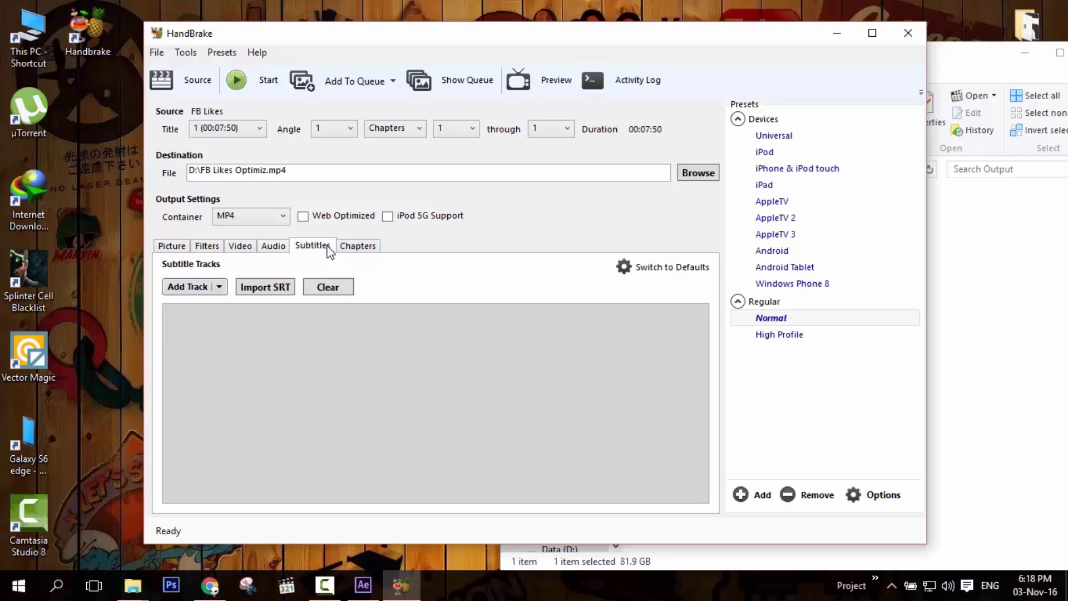
left_click(359, 247)
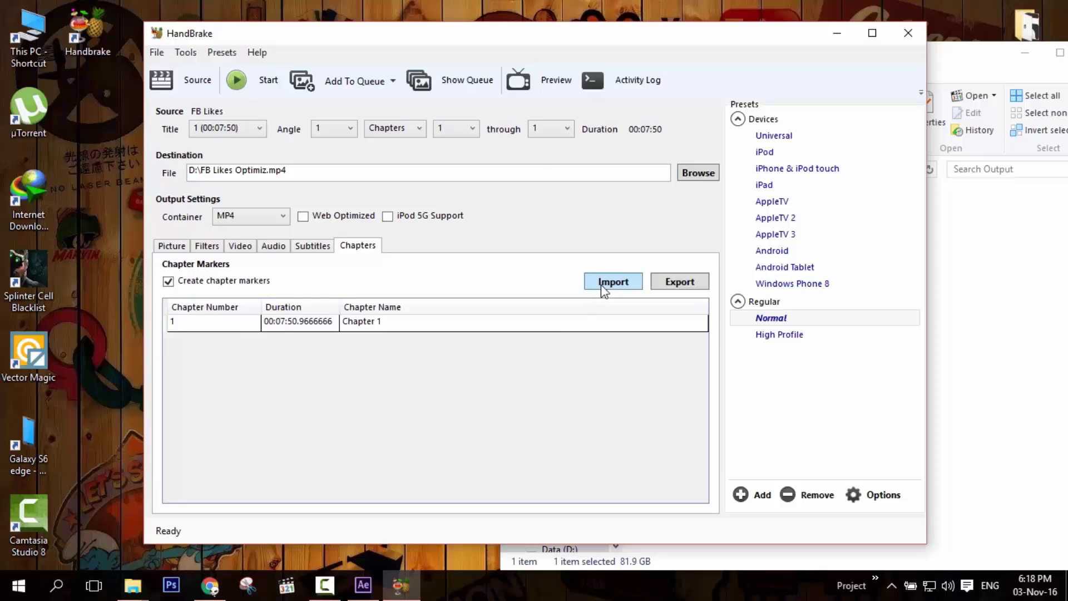
Review Video settings, keeping H.264 (x264) and checking framerate options.
left_click(240, 247)
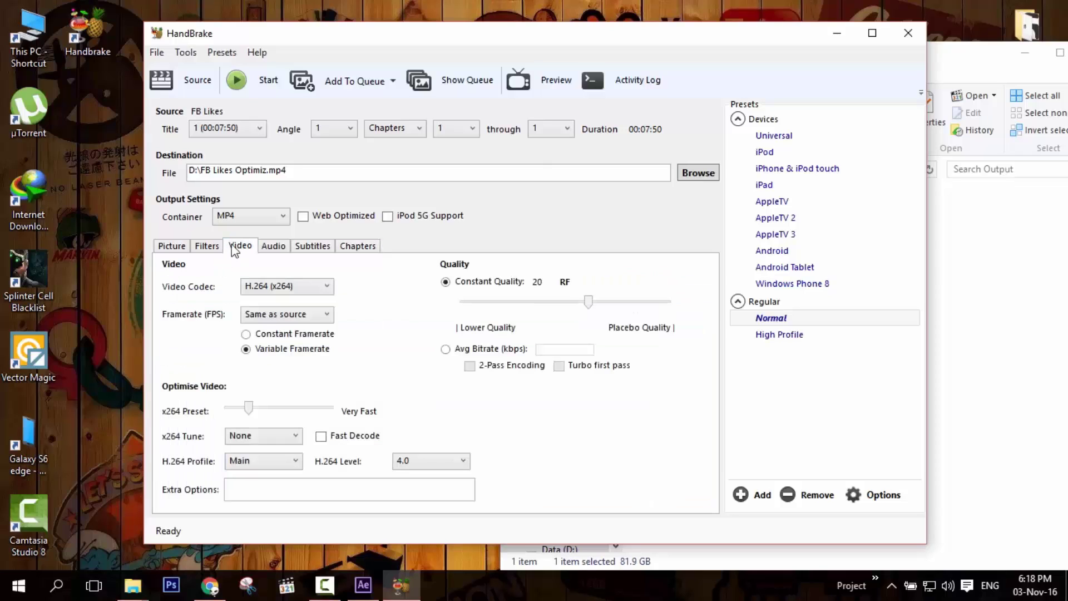
left_click(319, 289)
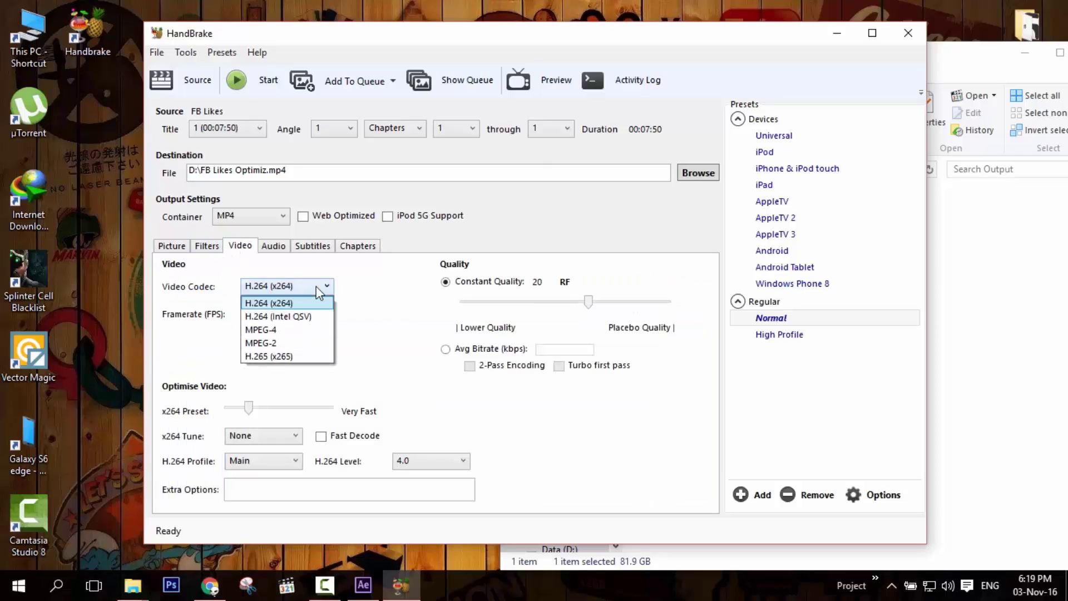
left_click(319, 289)
left_click(321, 314)
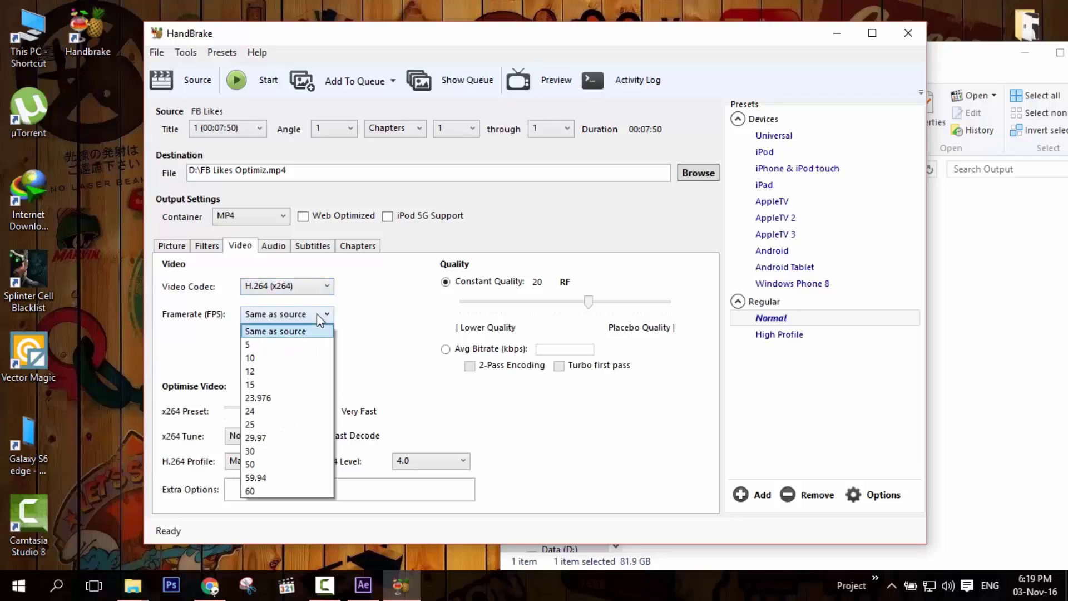
left_click(320, 317)
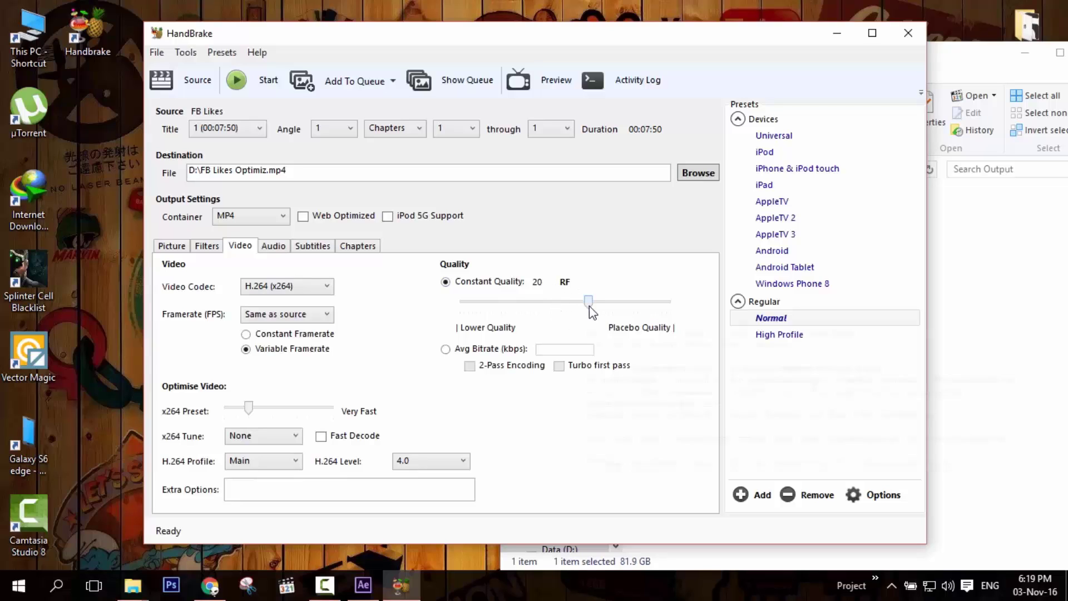
left_click_drag(586, 303, 547, 309)
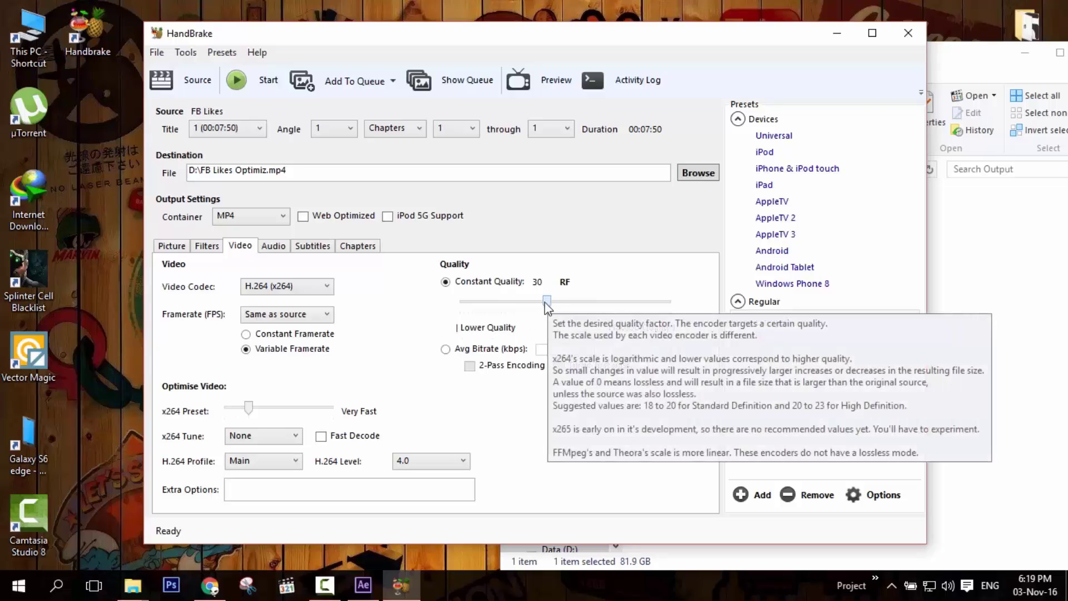
left_click_drag(549, 306, 587, 305)
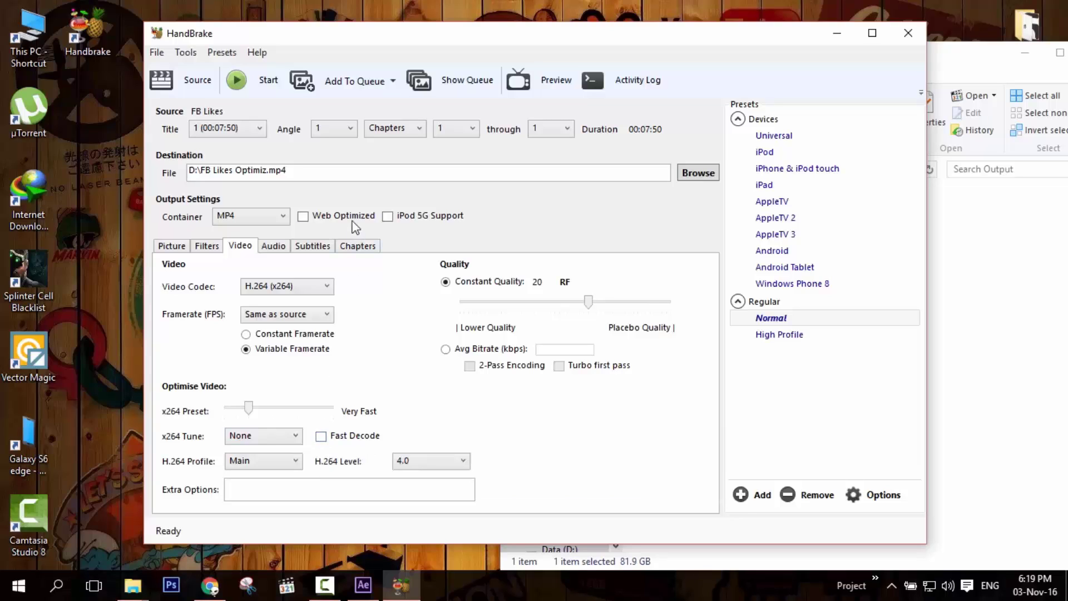
Leave web optimization off and keep Loose anamorphic after checking the Audio, Subtitles and Picture tabs.
left_click(304, 217)
left_click(304, 217)
left_click(286, 246)
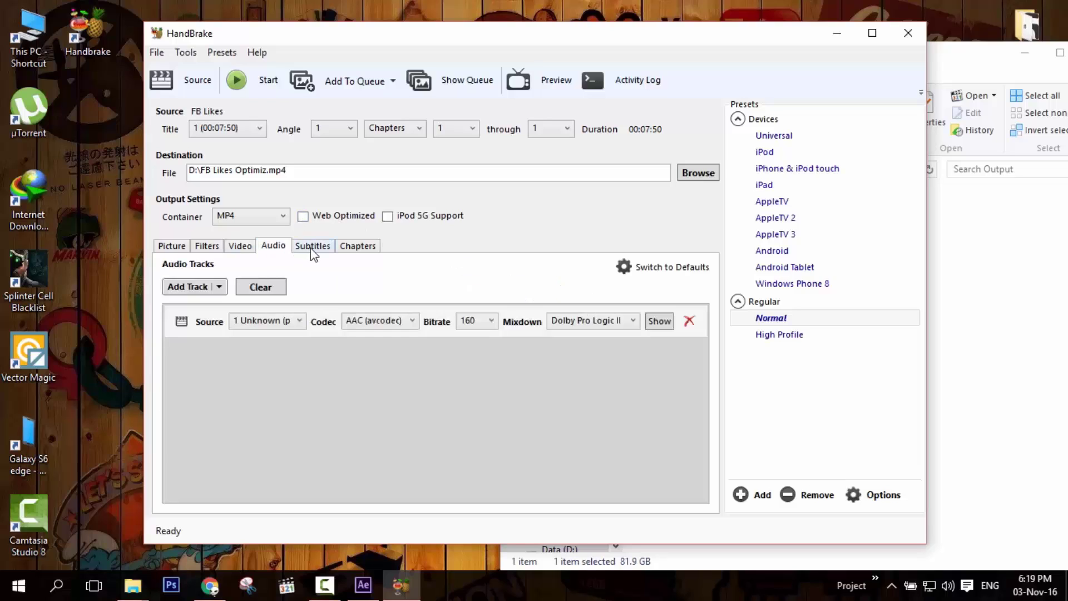
left_click(312, 249)
left_click(172, 246)
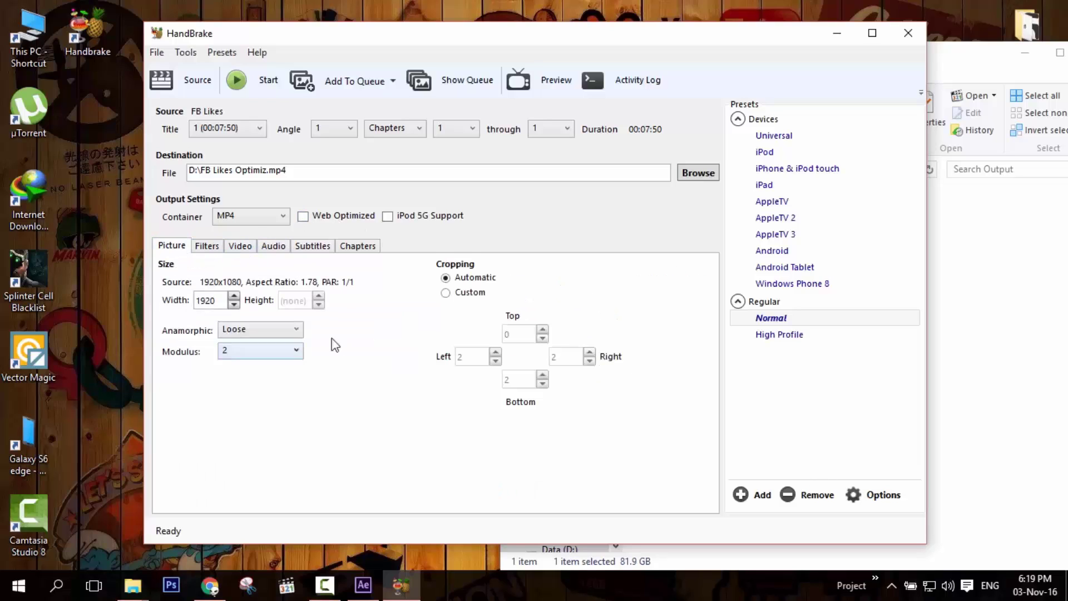
left_click(269, 327)
left_click(269, 327)
Compare Universal, Normal and High Profile presets, returning to Normal with width raised to 1920.
left_click(777, 139)
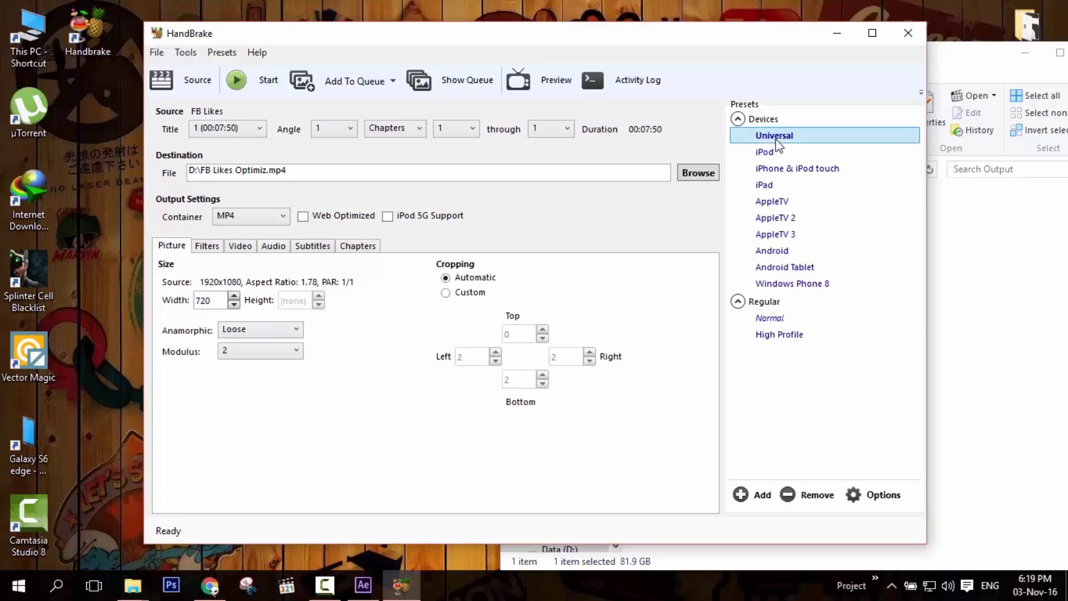
left_click(787, 320)
left_click(785, 337)
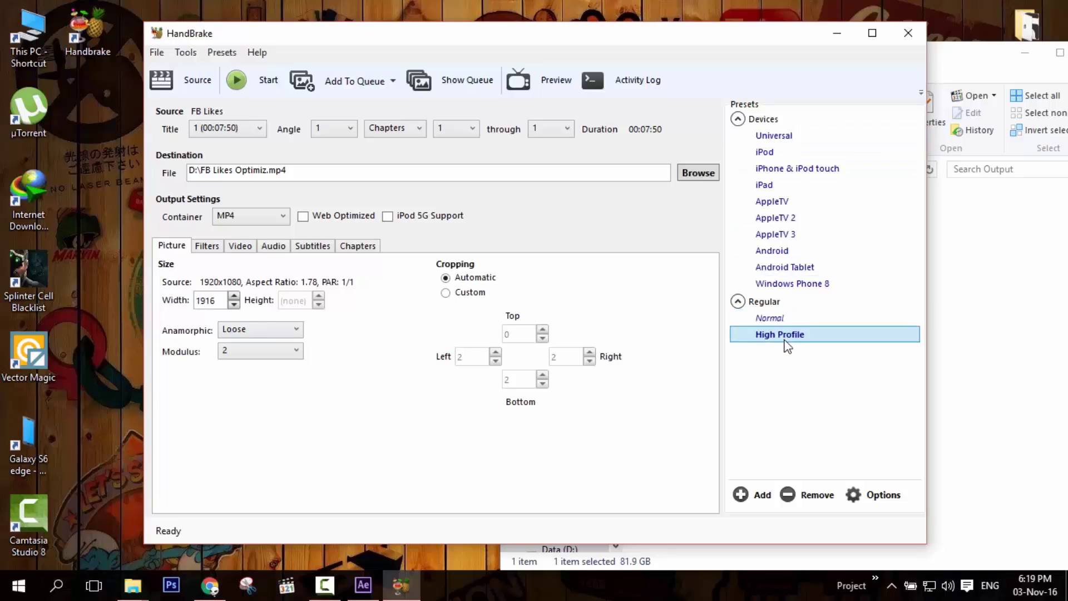
left_click(785, 323)
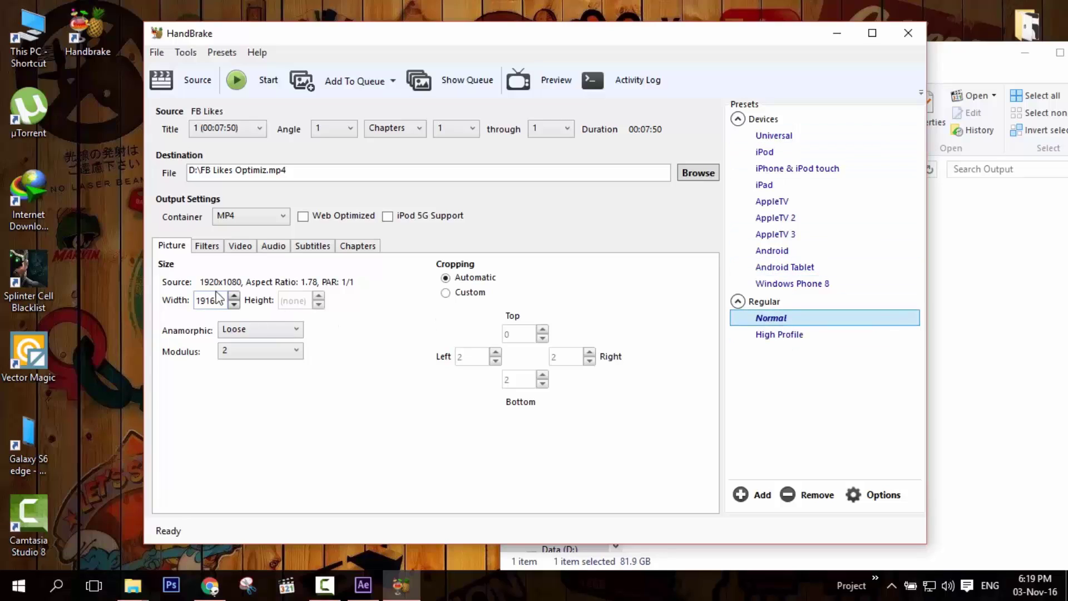
left_click(234, 296)
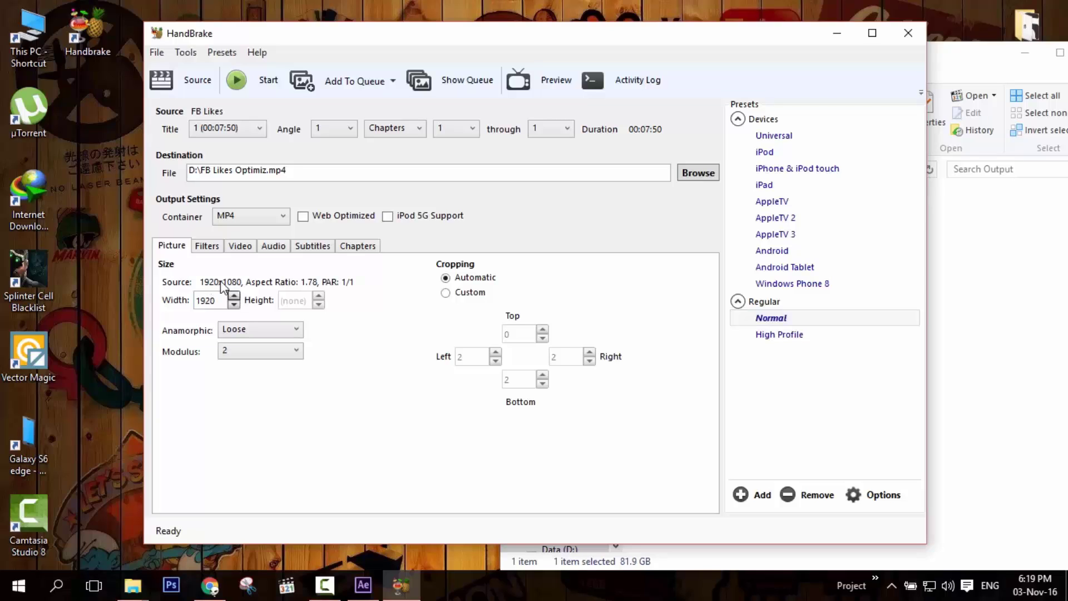
left_click(778, 335)
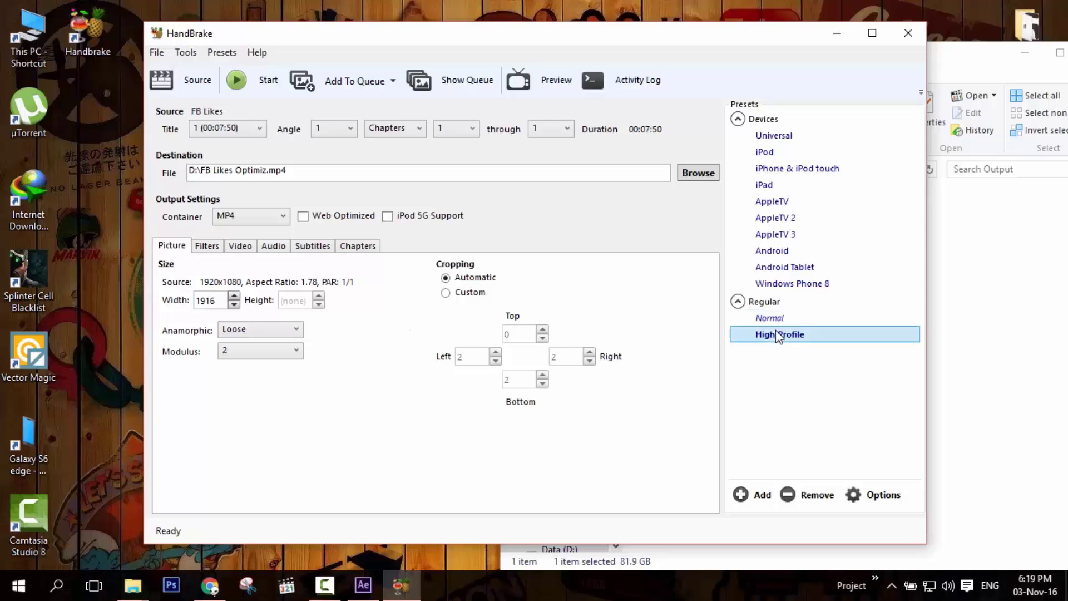
left_click(777, 321)
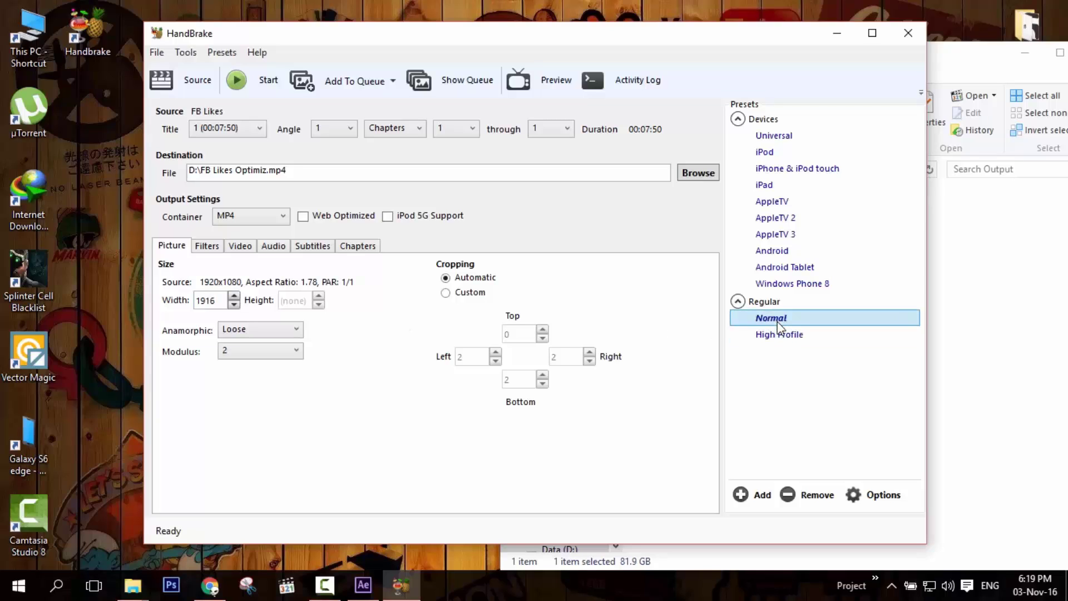
left_click(234, 297)
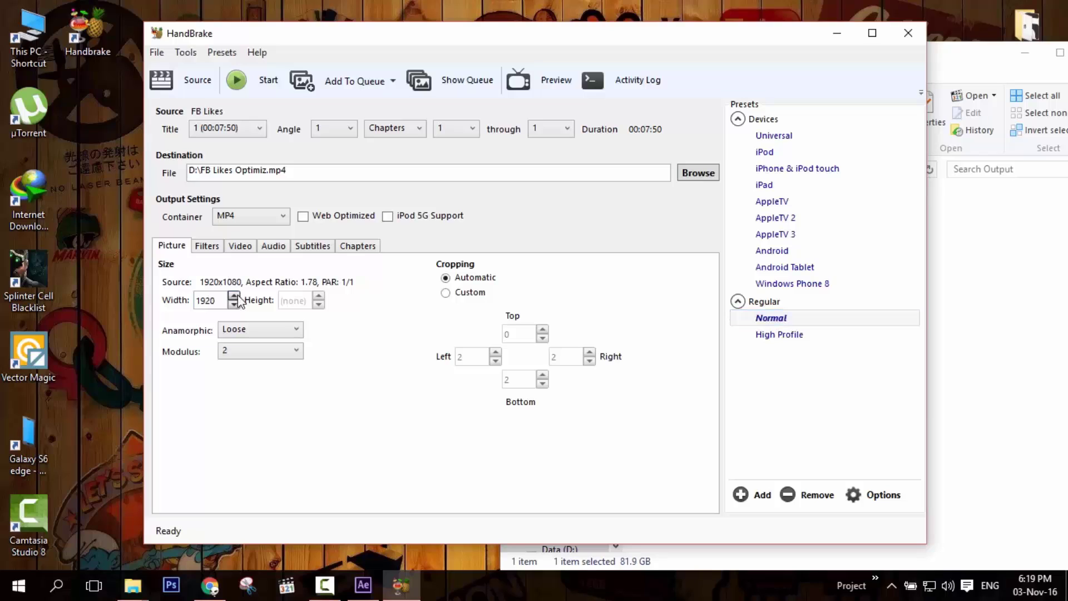
Try the iPod, iPad, AppleTV, Android and Windows Phone presets, then settle on Normal.
left_click(785, 137)
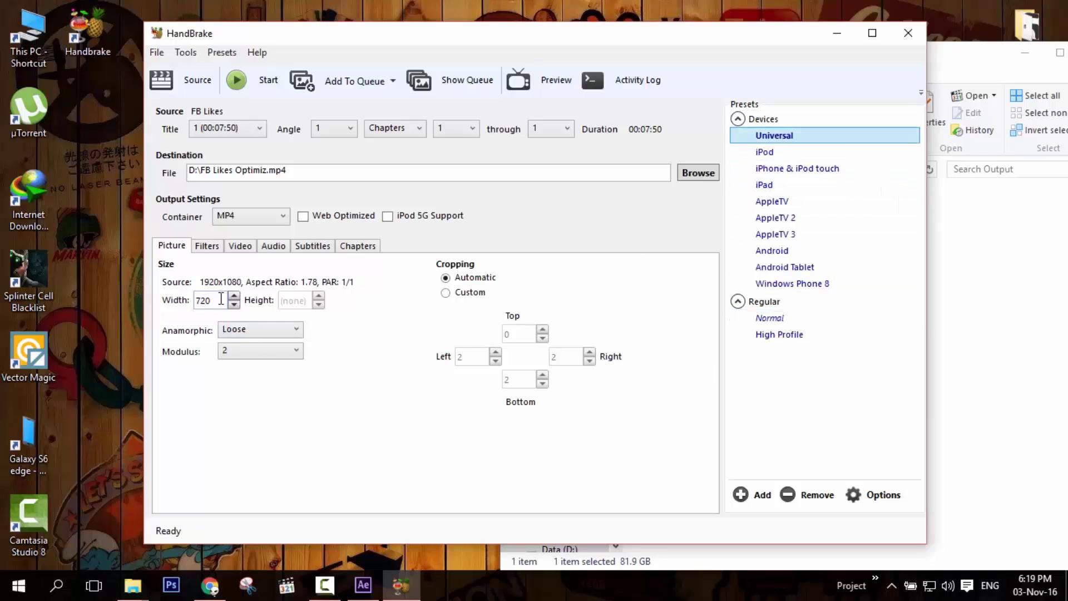
left_click(780, 168)
left_click(763, 153)
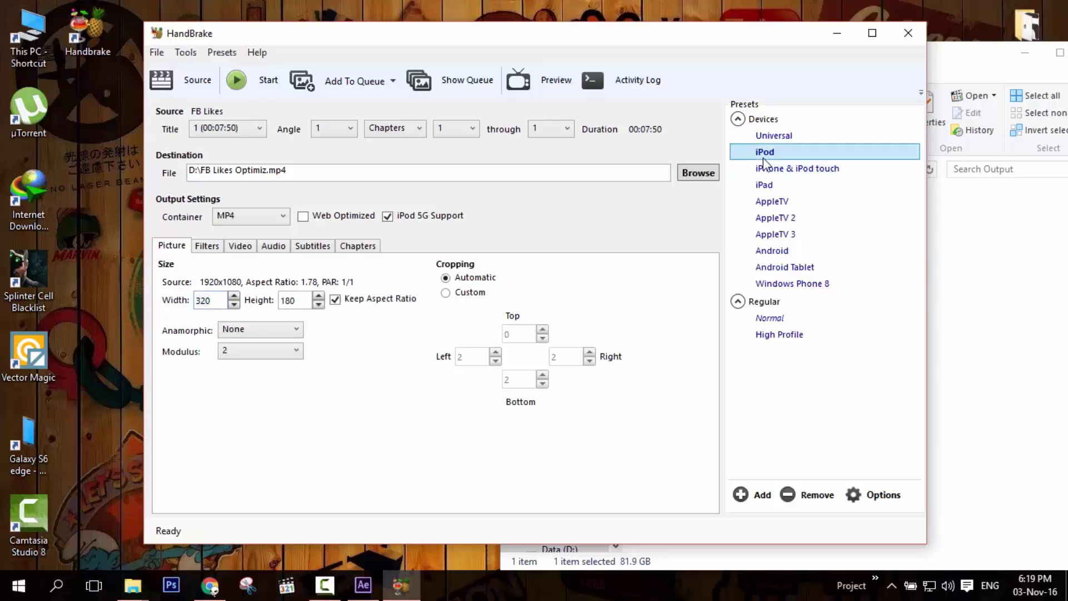
left_click(773, 168)
left_click(779, 185)
left_click(780, 201)
left_click(782, 217)
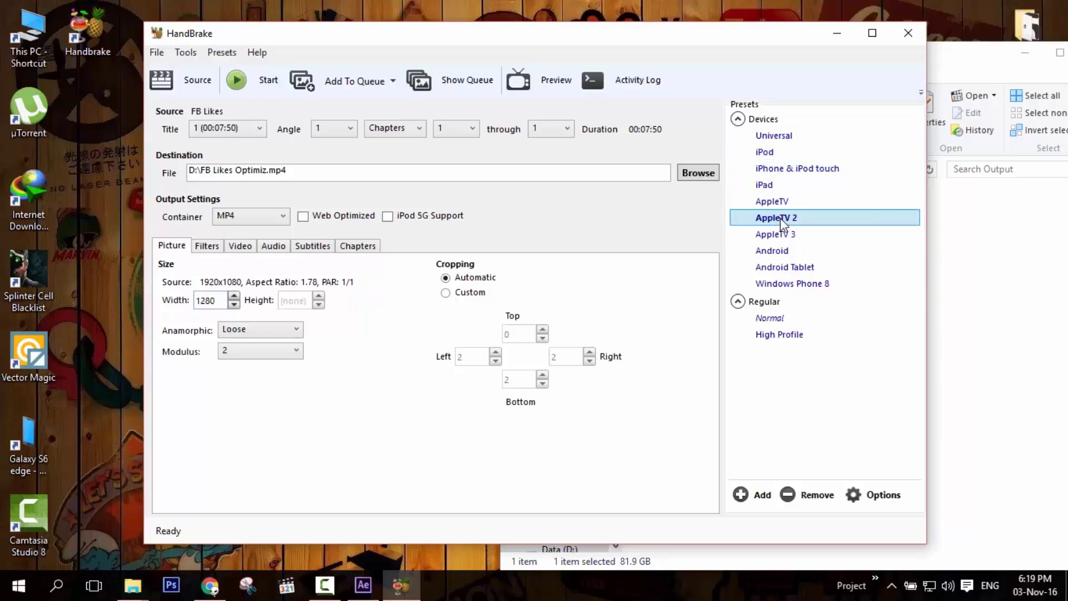
left_click(785, 267)
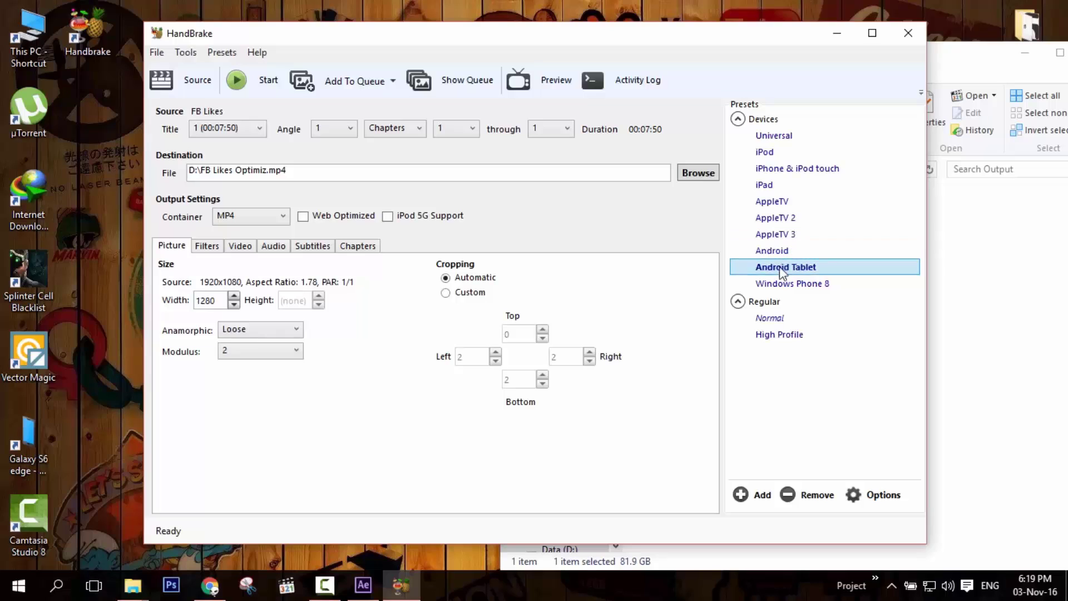
left_click(781, 283)
left_click(775, 319)
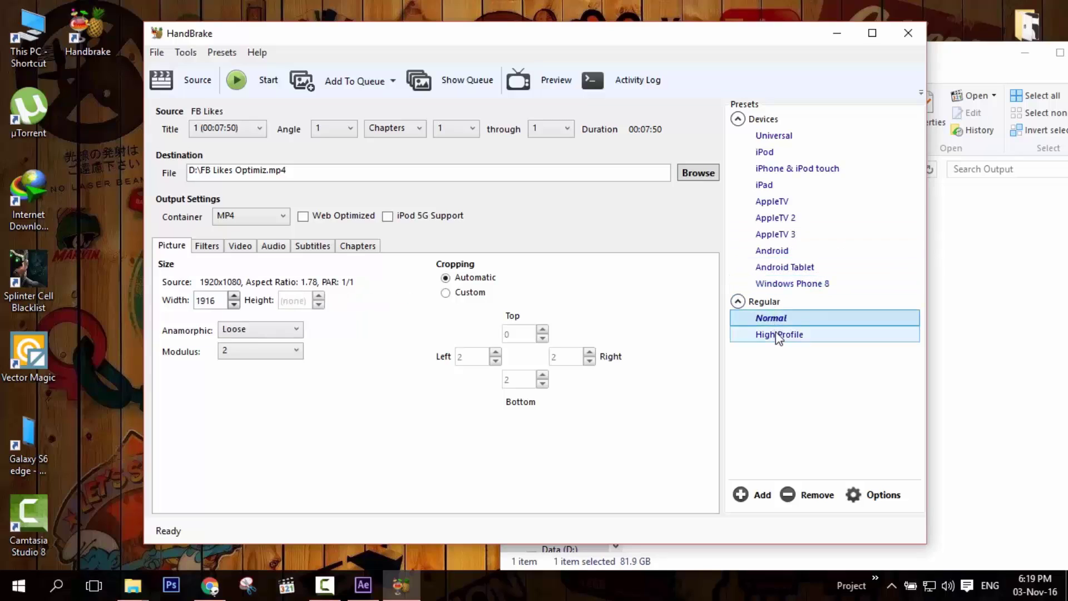
left_click(778, 335)
left_click(774, 317)
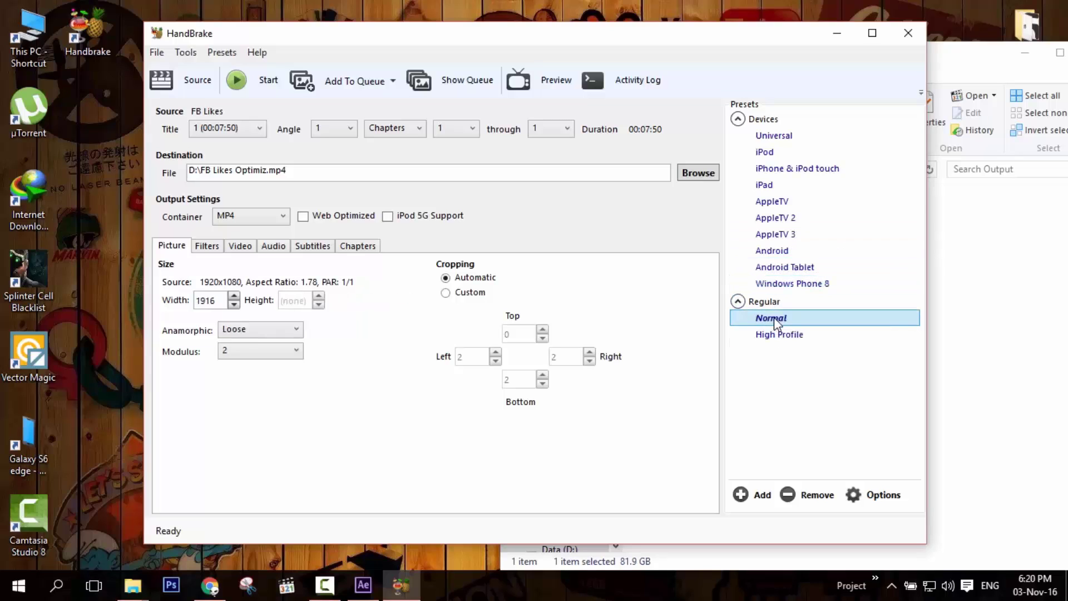
left_click(233, 295)
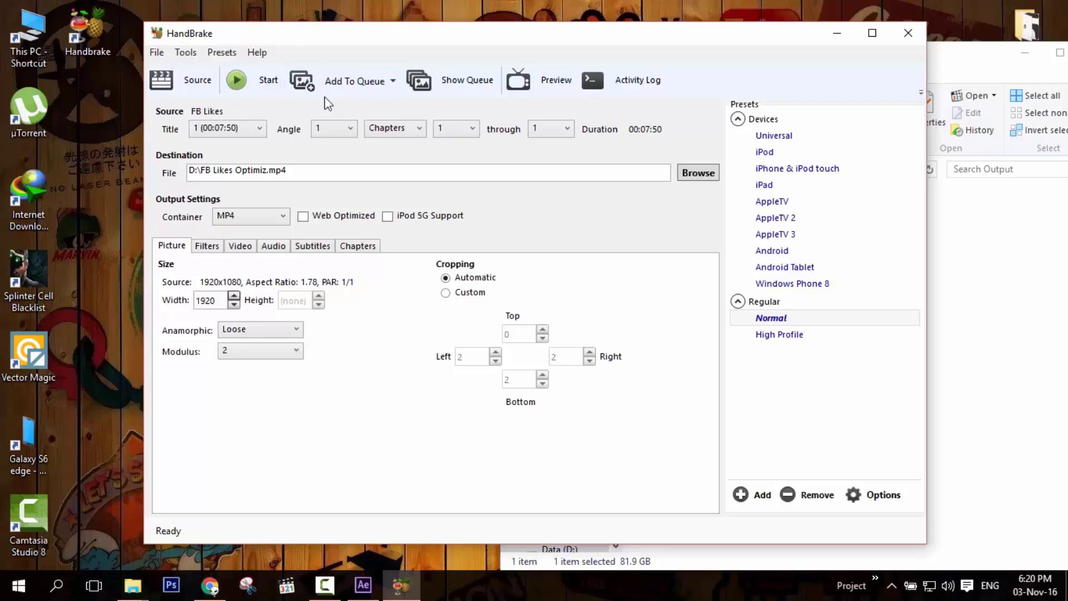
Queue the FB Likes encode and start it.
left_click(344, 88)
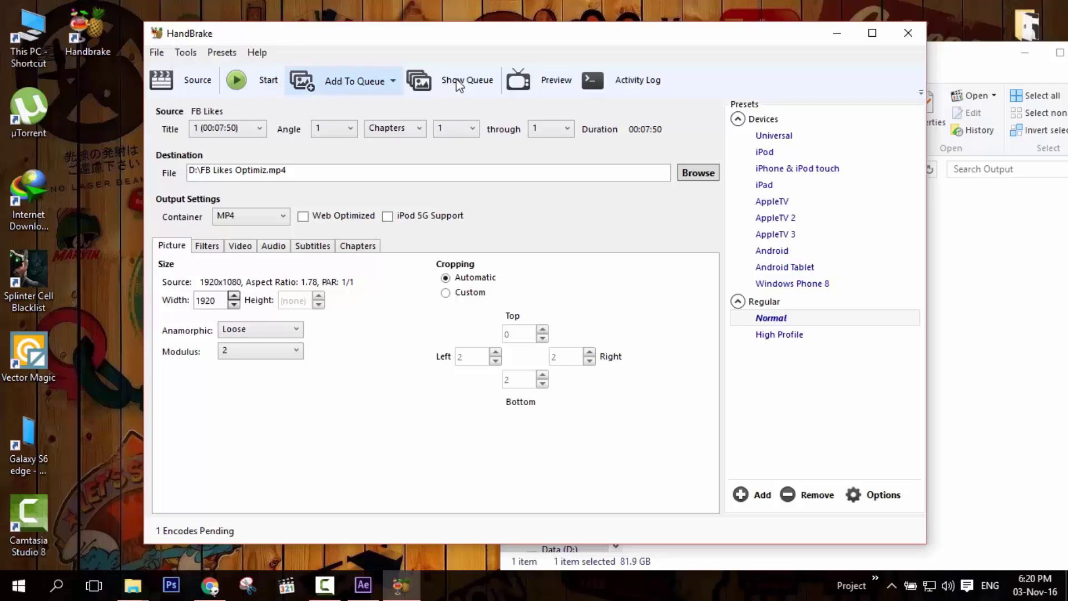
left_click(236, 87)
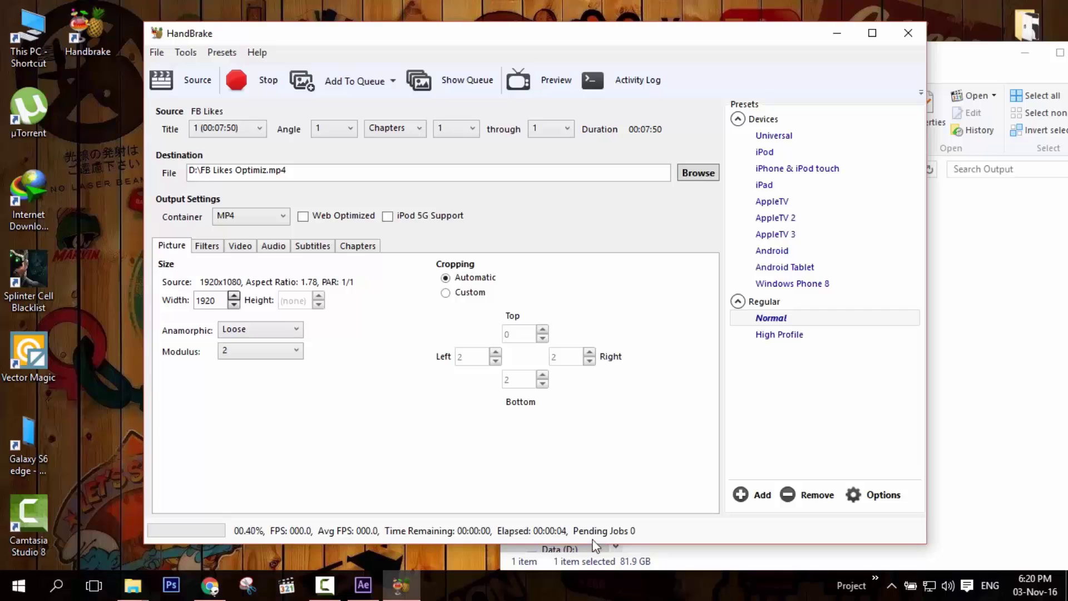
Minimize HandBrake during the encode, refresh the desktop, then restore HandBrake showing Queue Finished.
left_click(837, 33)
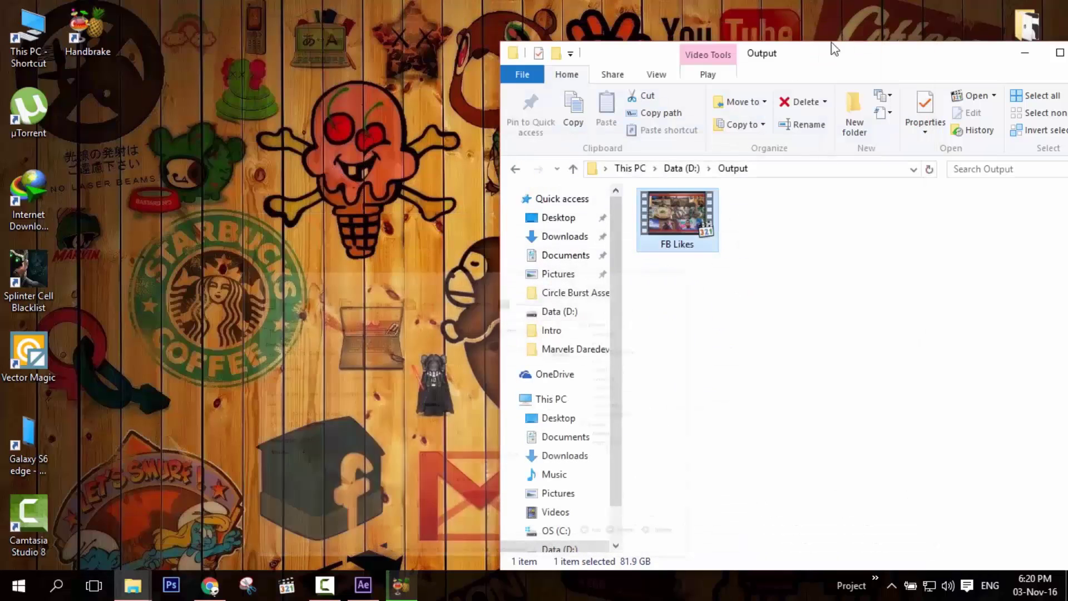
left_click(393, 142)
right_click(393, 142)
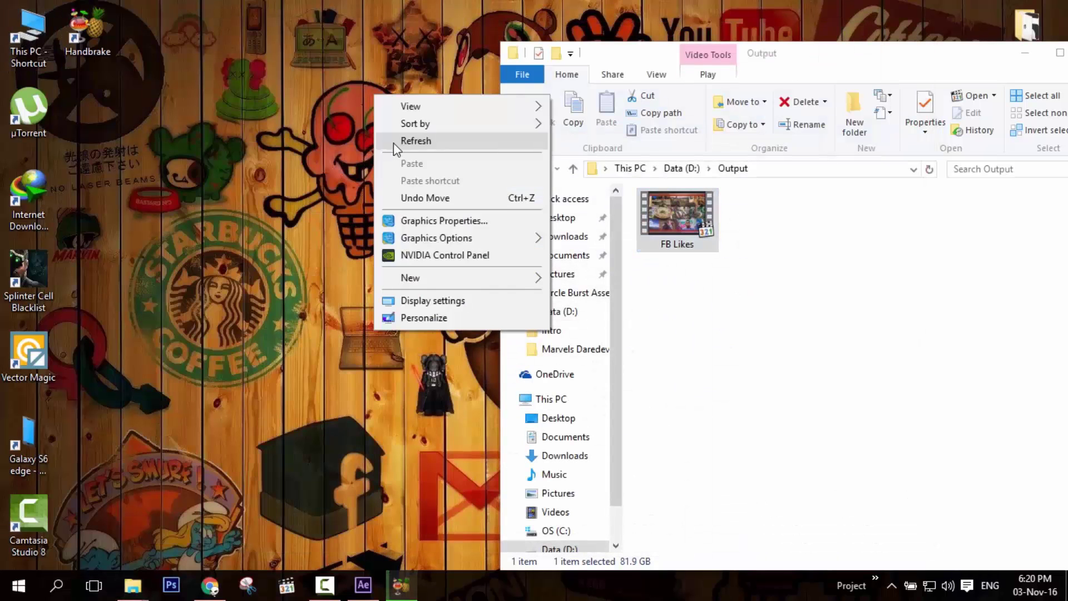
left_click(396, 141)
left_click(400, 585)
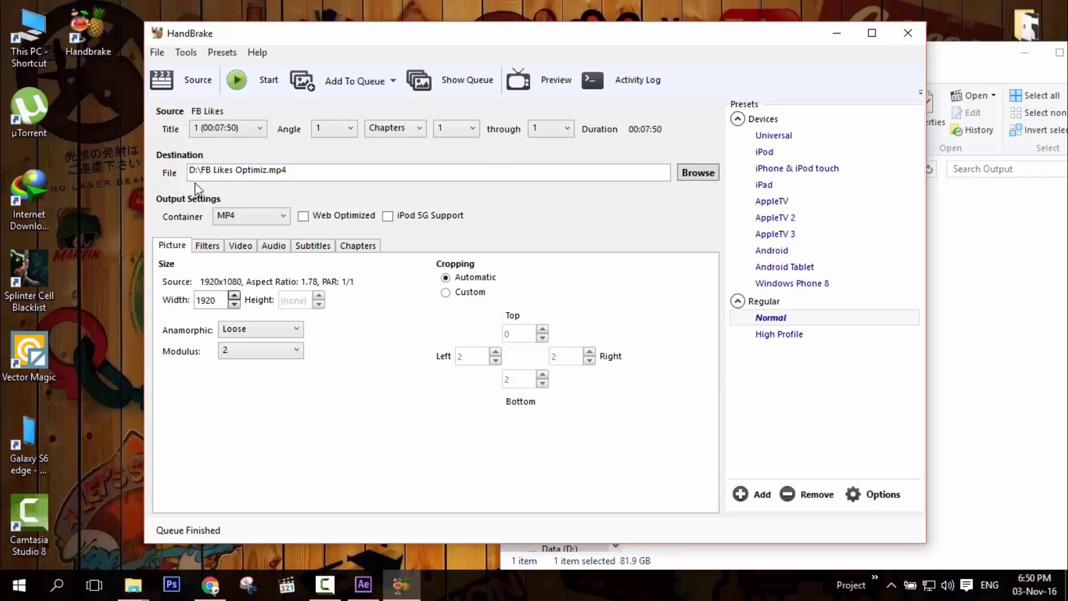
Close HandBrake and play D:\FB Likes Optimiz.mp4 (37.2 MB) in Media Player Classic.
left_click(909, 32)
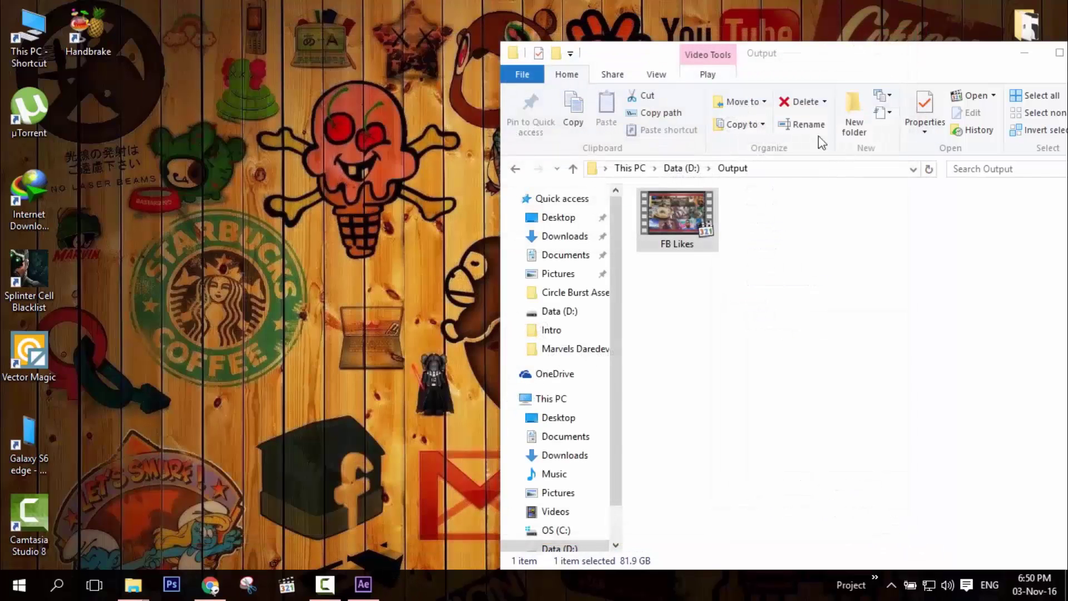
left_click(666, 170)
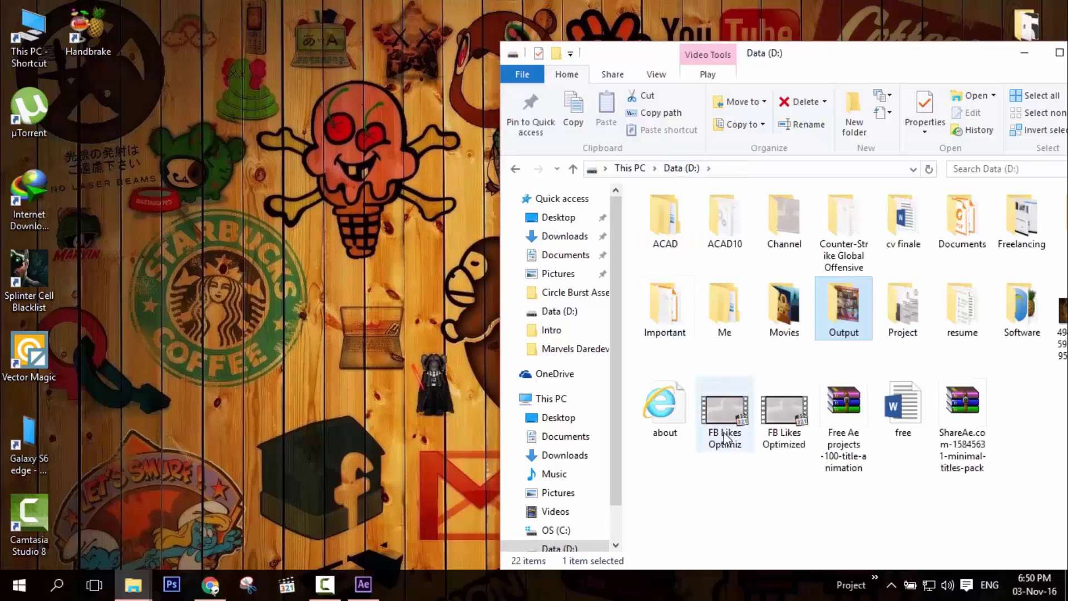
left_click(724, 438)
double_click(711, 408)
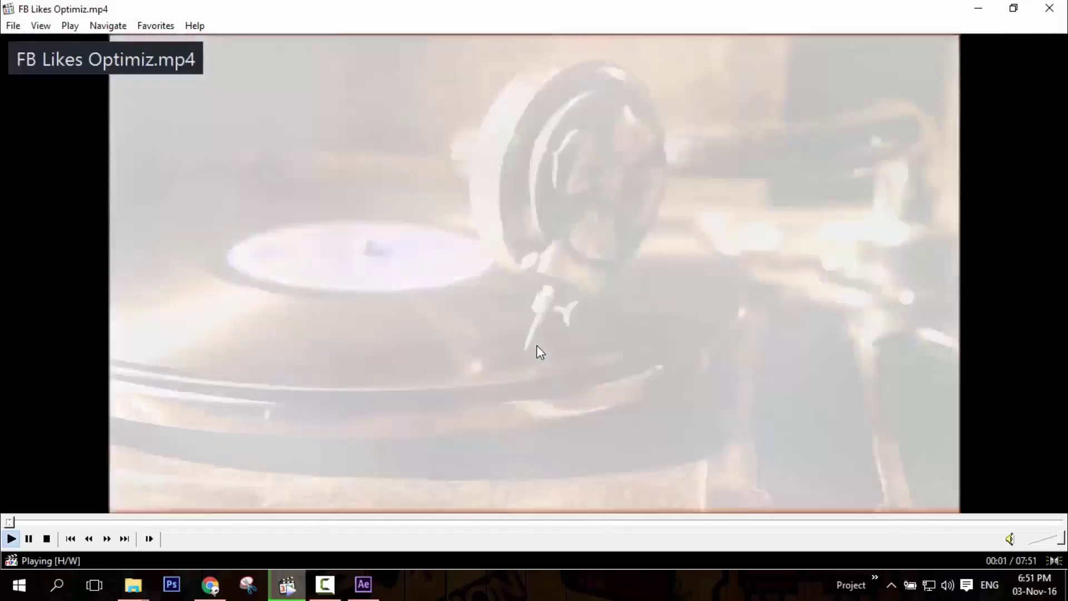
View FB Likes Optimiz.mp4 full screen, exit full screen, resume playback, then close MPC-HC.
double_click(537, 346)
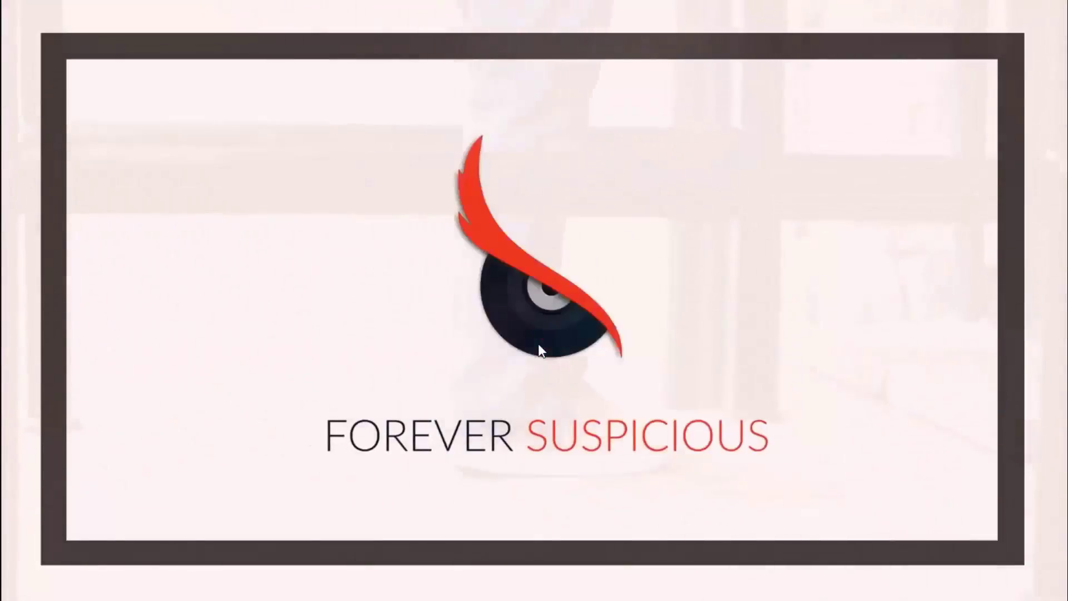
double_click(539, 346)
left_click(542, 348)
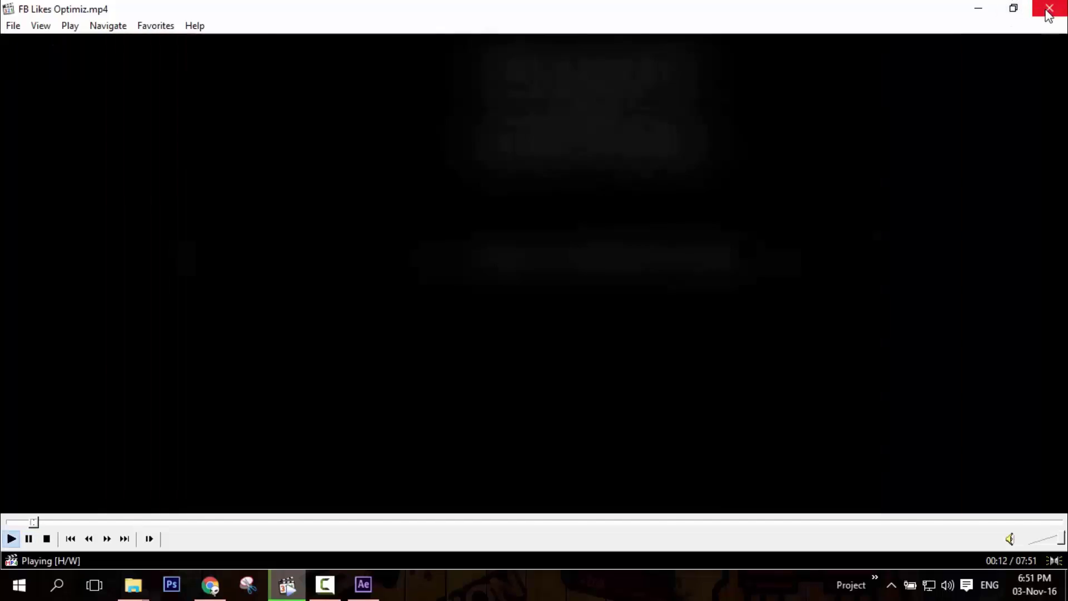
left_click(1049, 11)
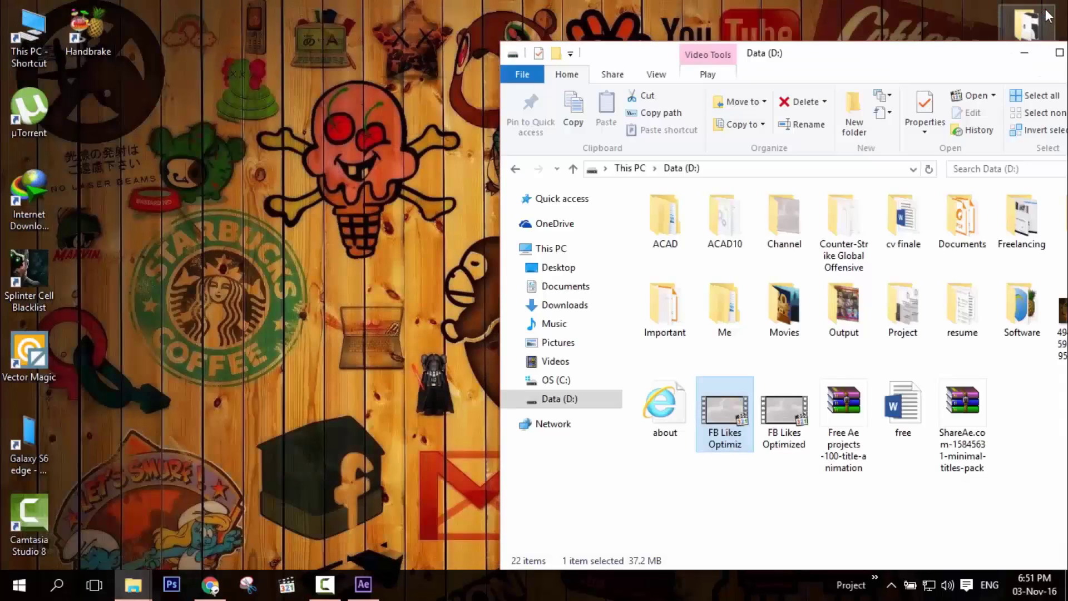
right_click(725, 474)
left_click(767, 312)
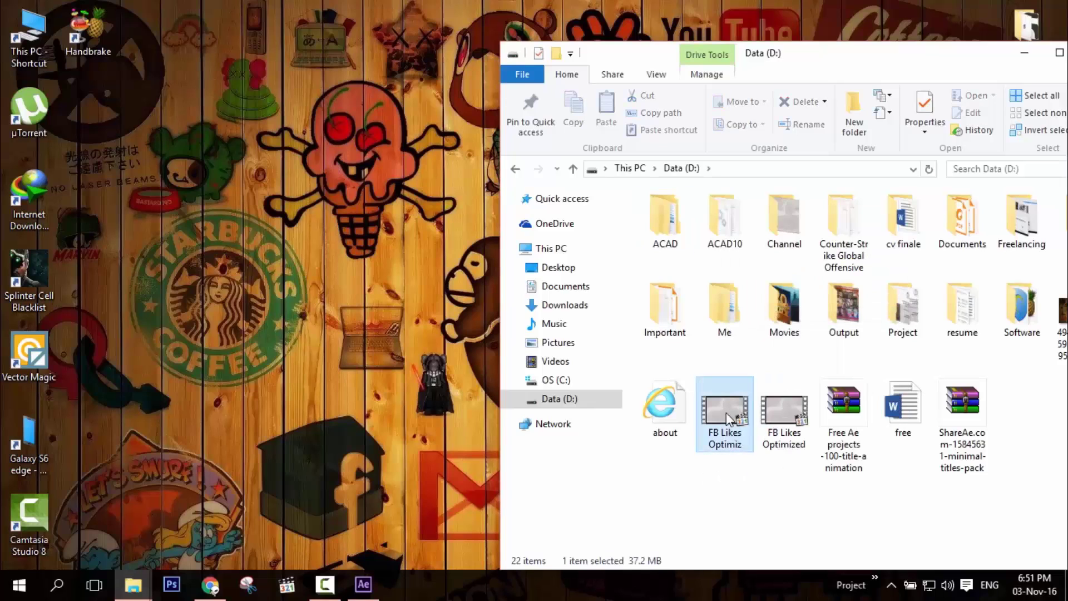
double_click(726, 417)
right_click(745, 405)
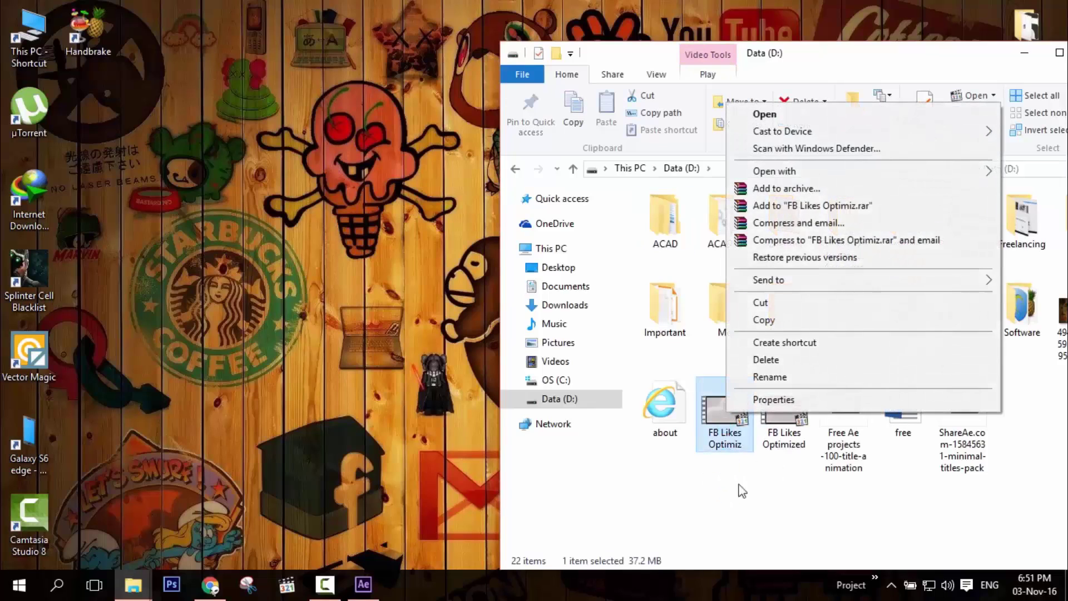
left_click(783, 400)
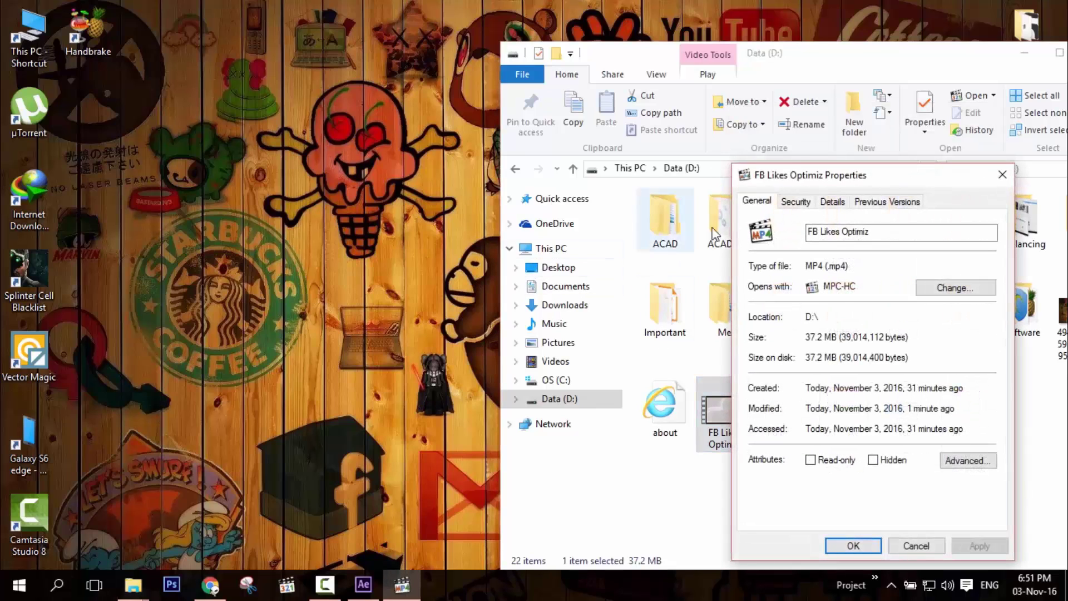
left_click_drag(811, 174, 362, 72)
left_click(384, 103)
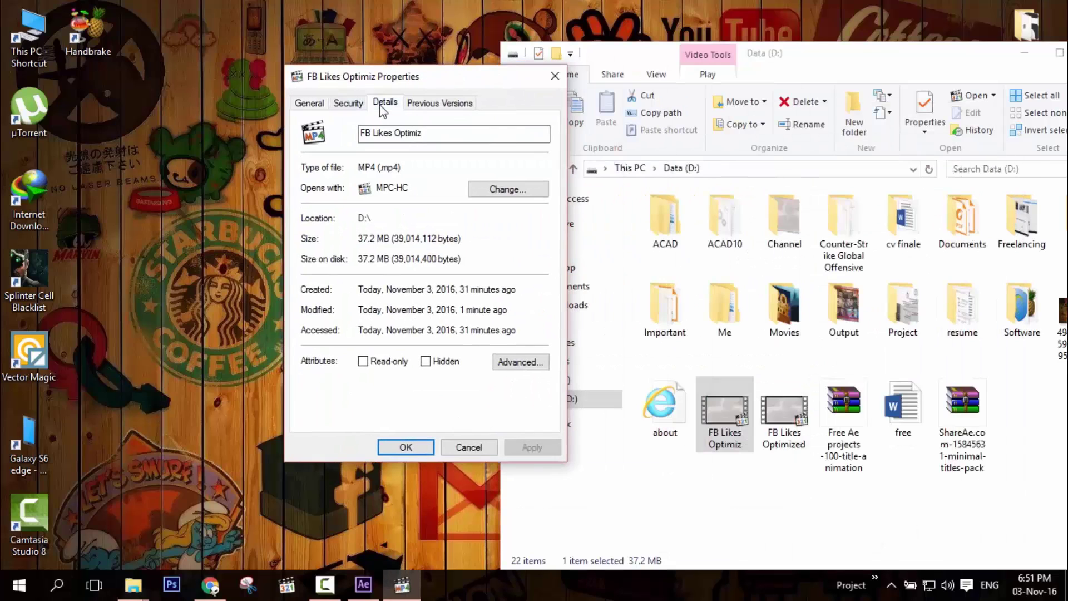
left_click(405, 267)
left_click(407, 280)
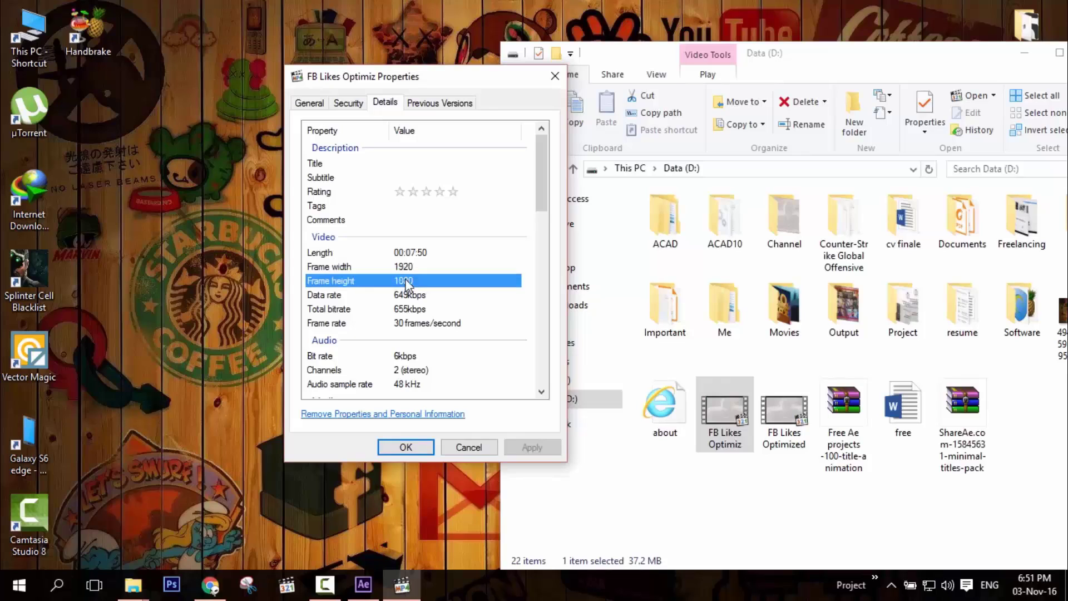
left_click(414, 294)
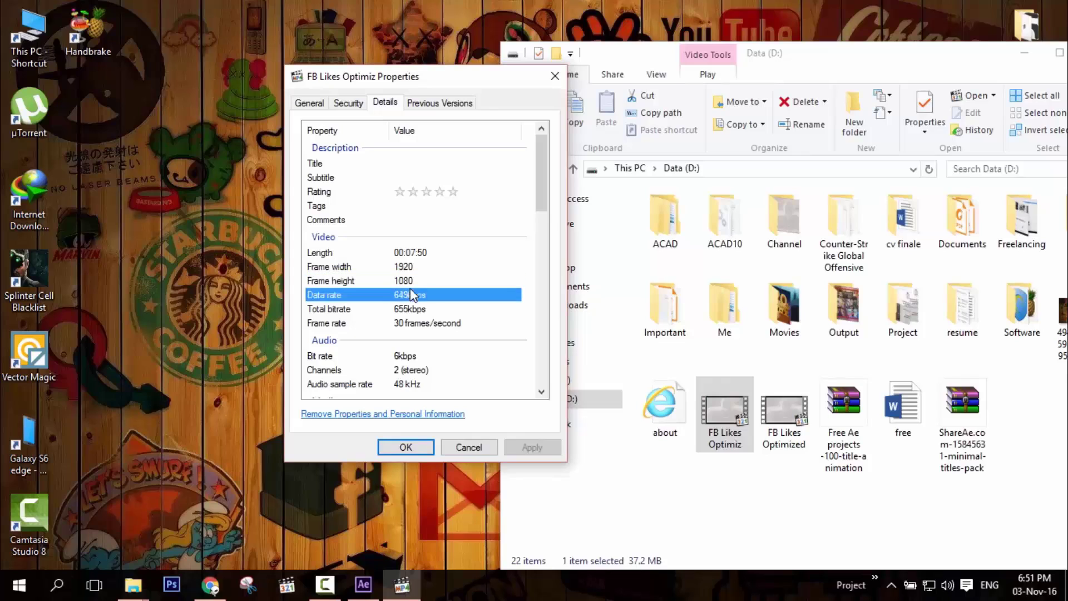
left_click(406, 323)
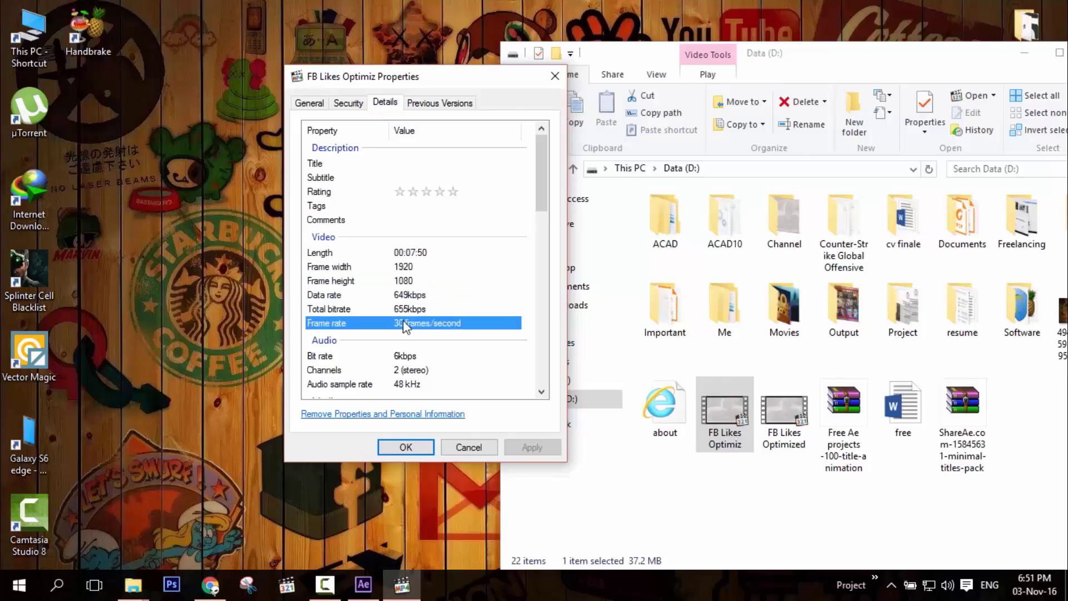
left_click(394, 357)
scroll(407, 348, "down", 1)
scroll(406, 345, "down", 8)
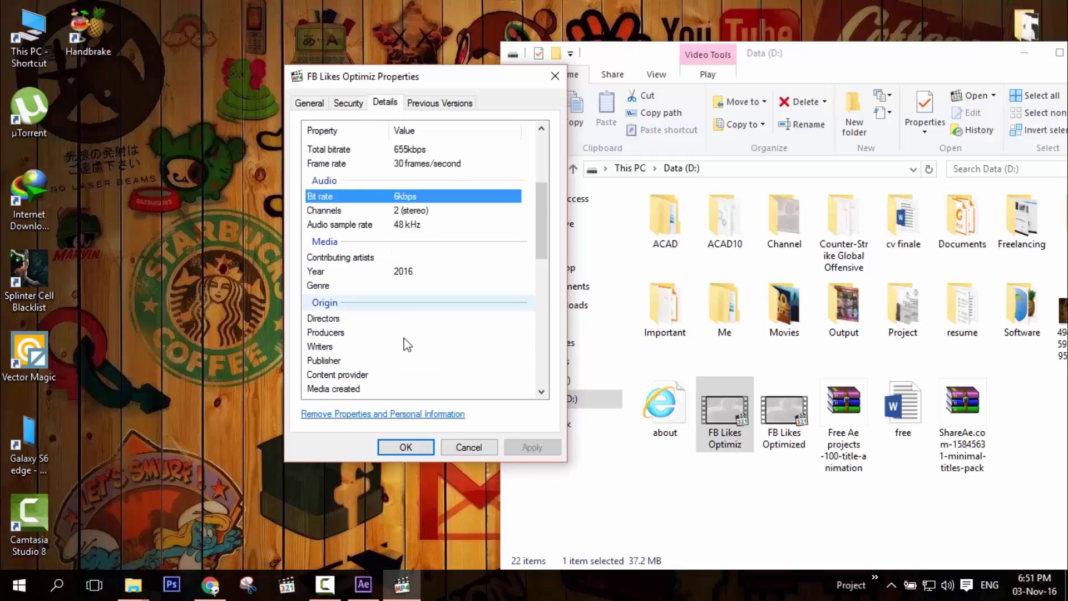
scroll(404, 334, "up", 10)
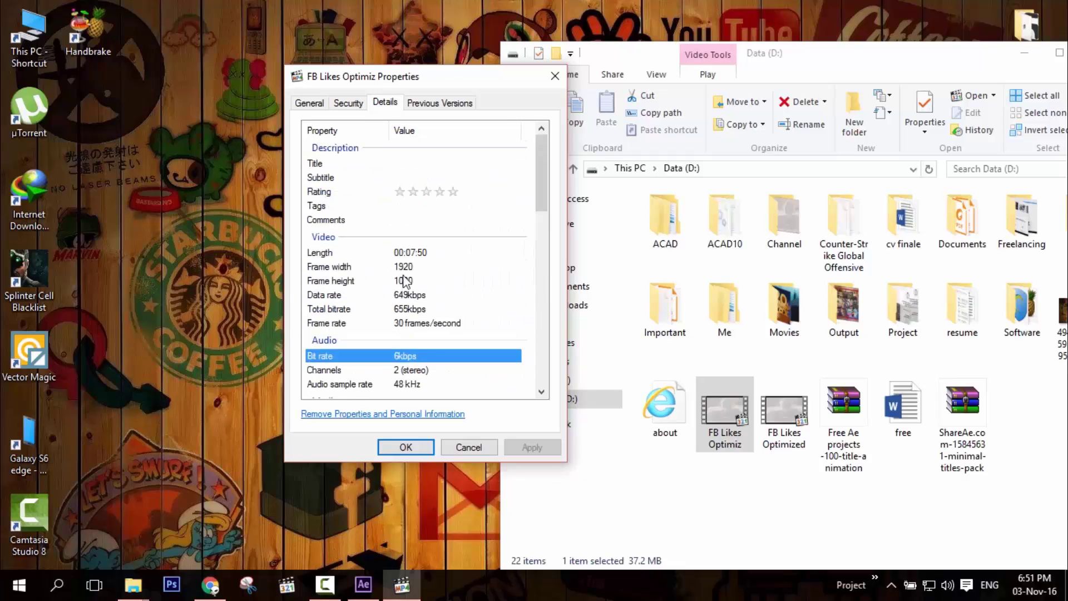
left_click(401, 324)
left_click(348, 103)
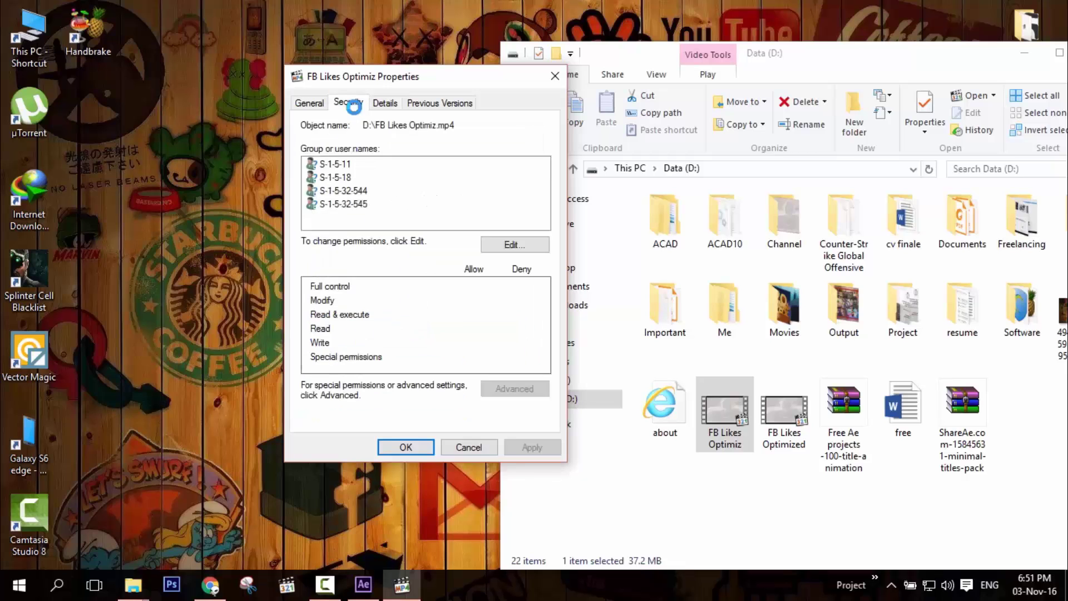
left_click(309, 102)
left_click(557, 78)
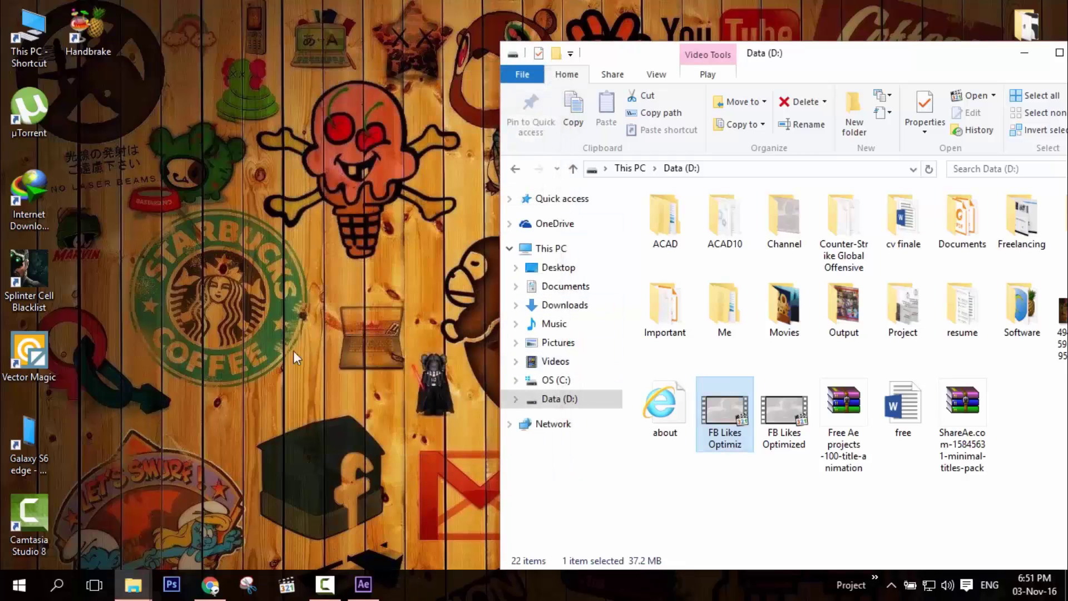